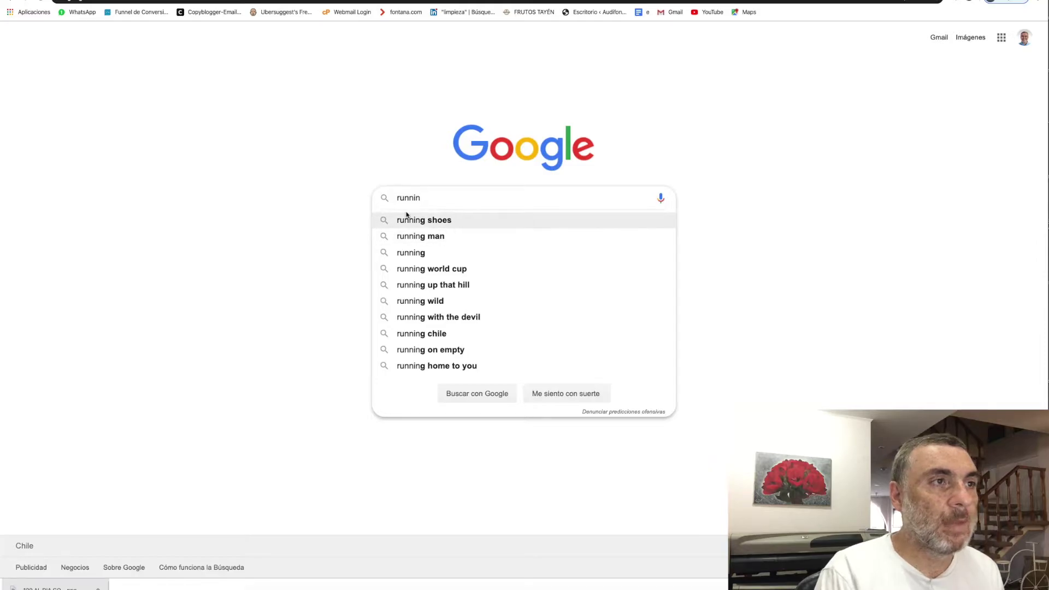
# Enter "* running shoes" in the Google search to bring up autocomplete keyword suggestions.
pyautogui.write('*')
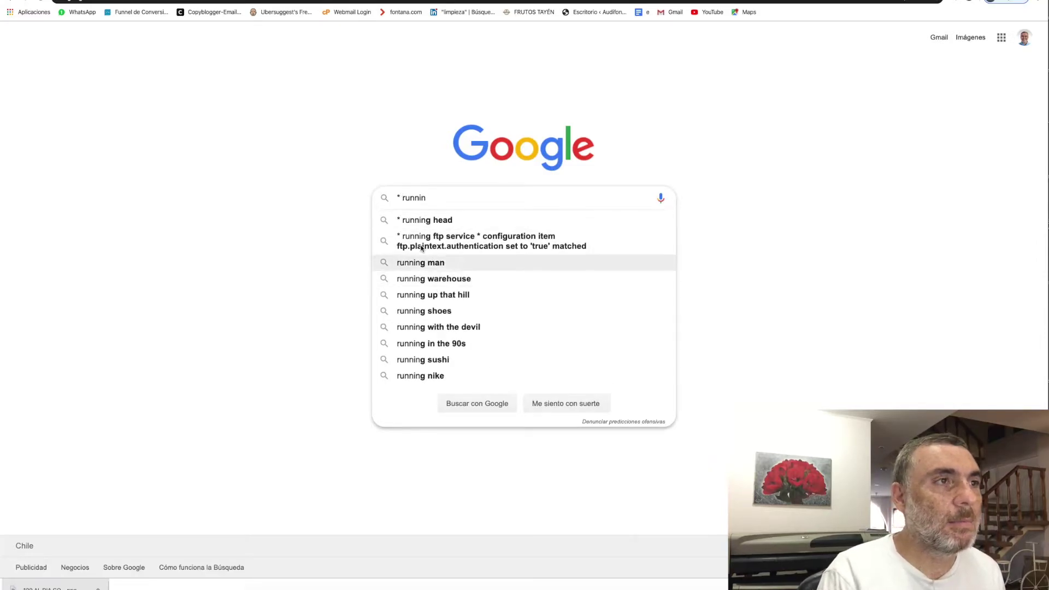
pyautogui.click(427, 197)
pyautogui.write('g sjpw')
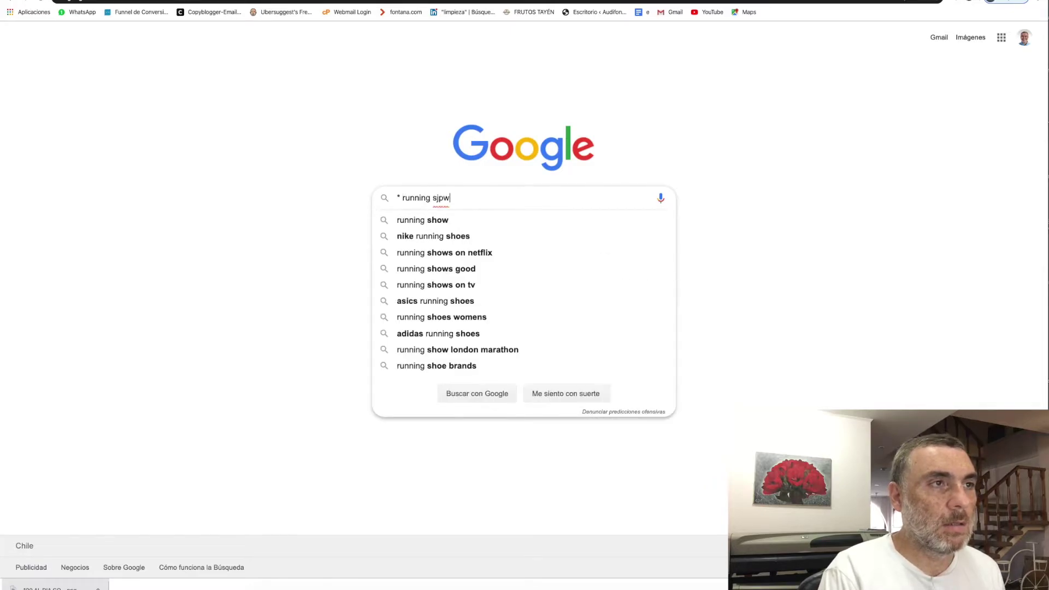
pyautogui.press('BackSpace')
pyautogui.press('BackSpace')
pyautogui.press('BackSpace')
pyautogui.write('hoes')
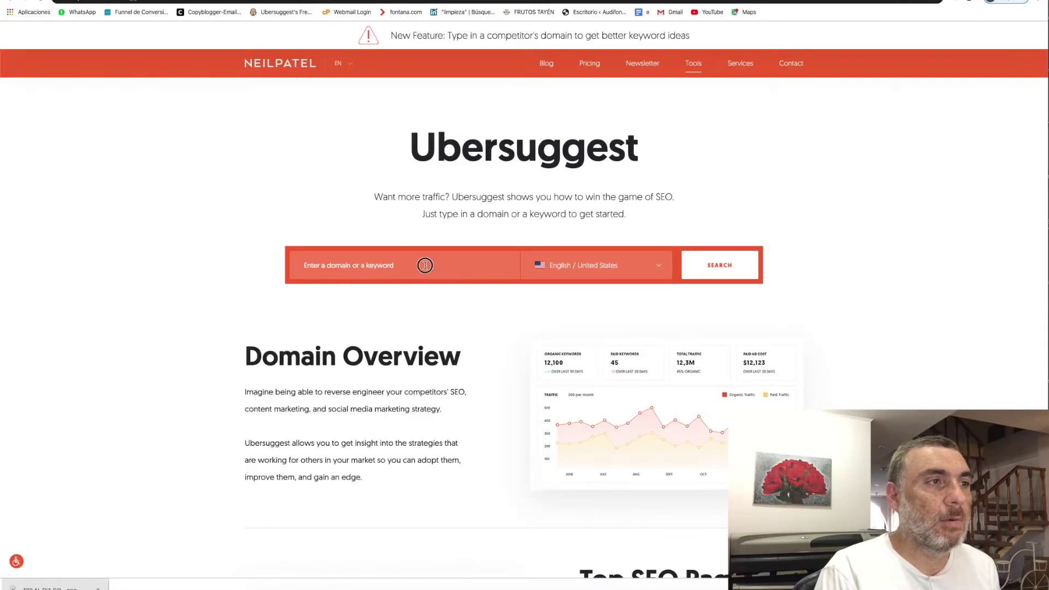
# Look up the keyword "running shoes" in Ubersuggest for English / United States and review its keyword overview.
pyautogui.click(425, 266)
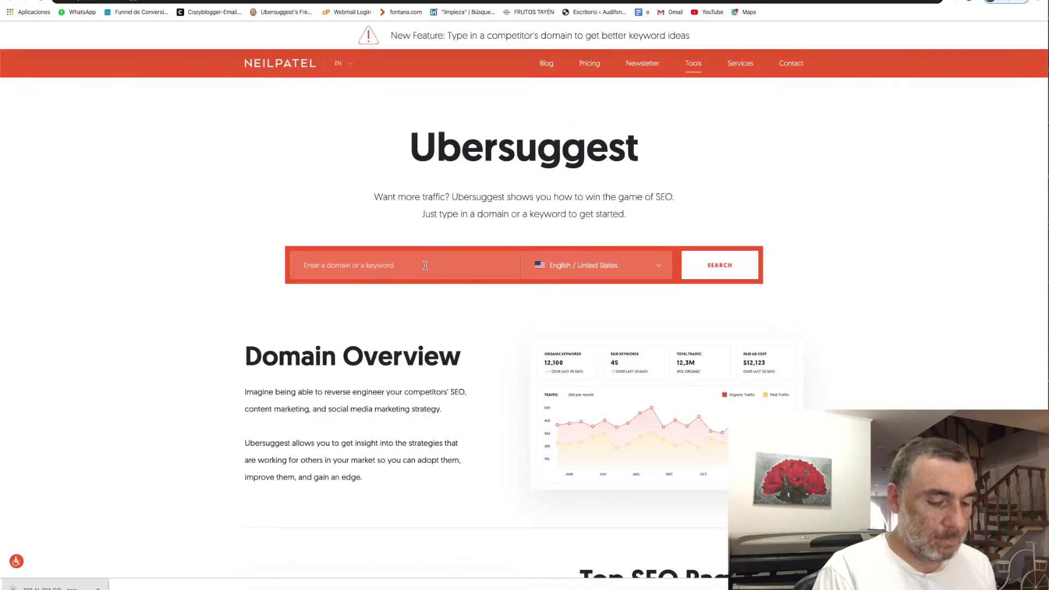
pyautogui.write('rub')
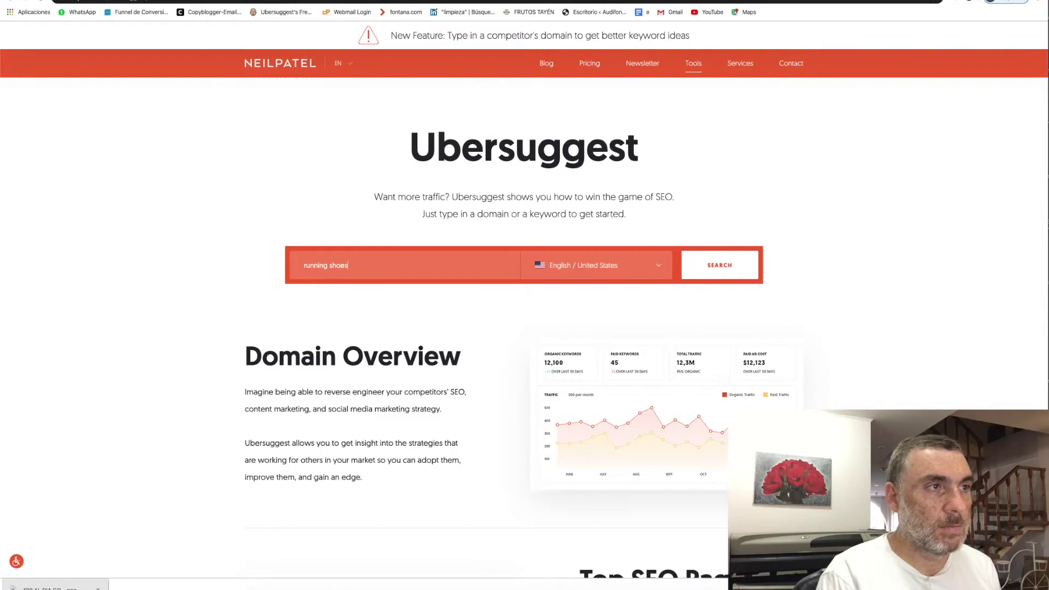
pyautogui.click(722, 272)
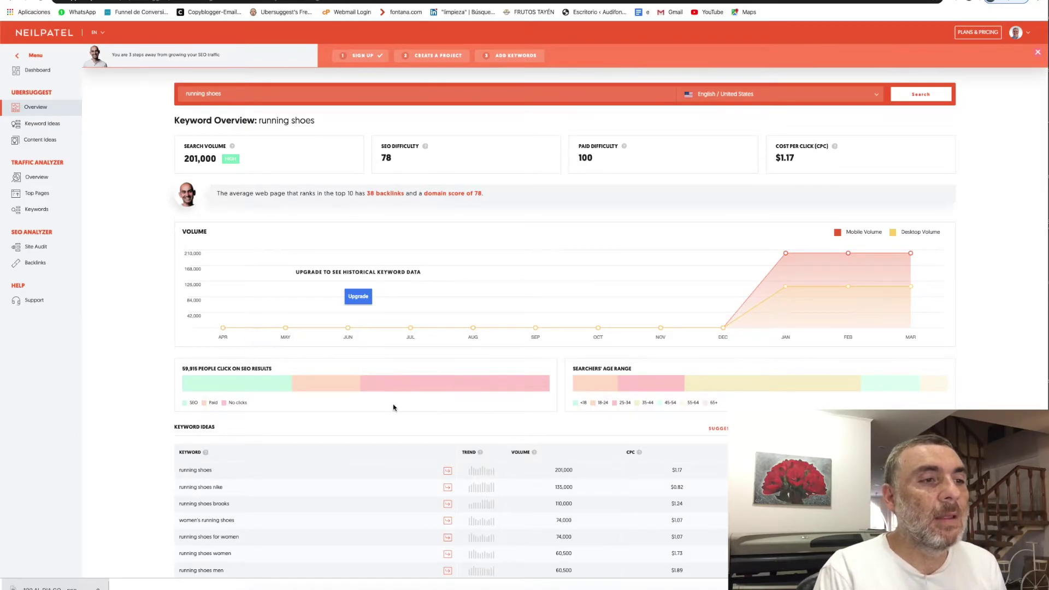
pyautogui.scroll(-1, 393, 406)
pyautogui.scroll(1, 393, 405)
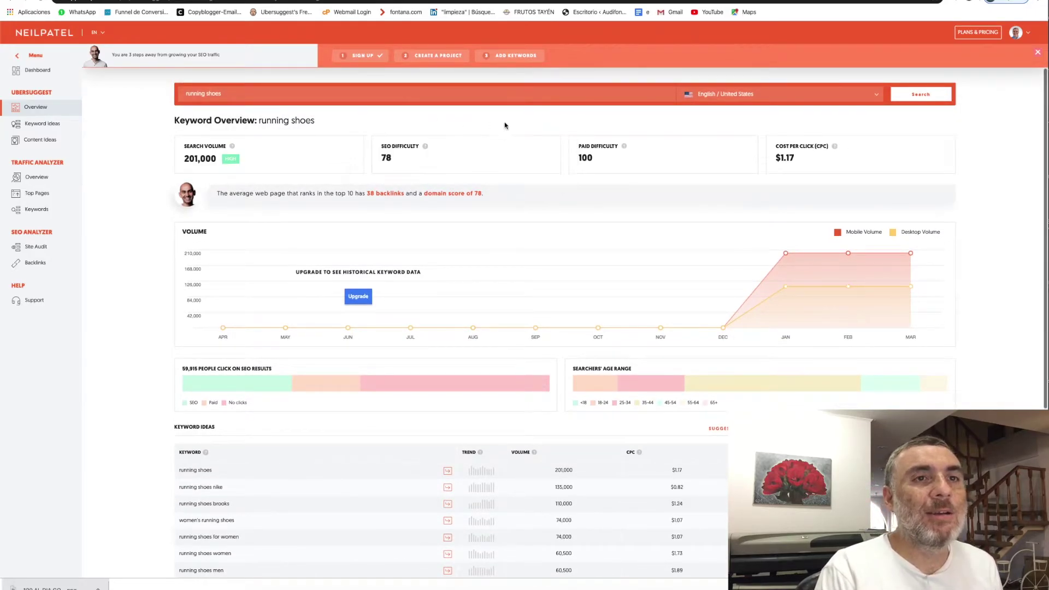
# Check the Google suggestions for "running shoes", and look up "running shoes for overpronation" in Ubersuggest to examine its search volume.
pyautogui.click(893, 3)
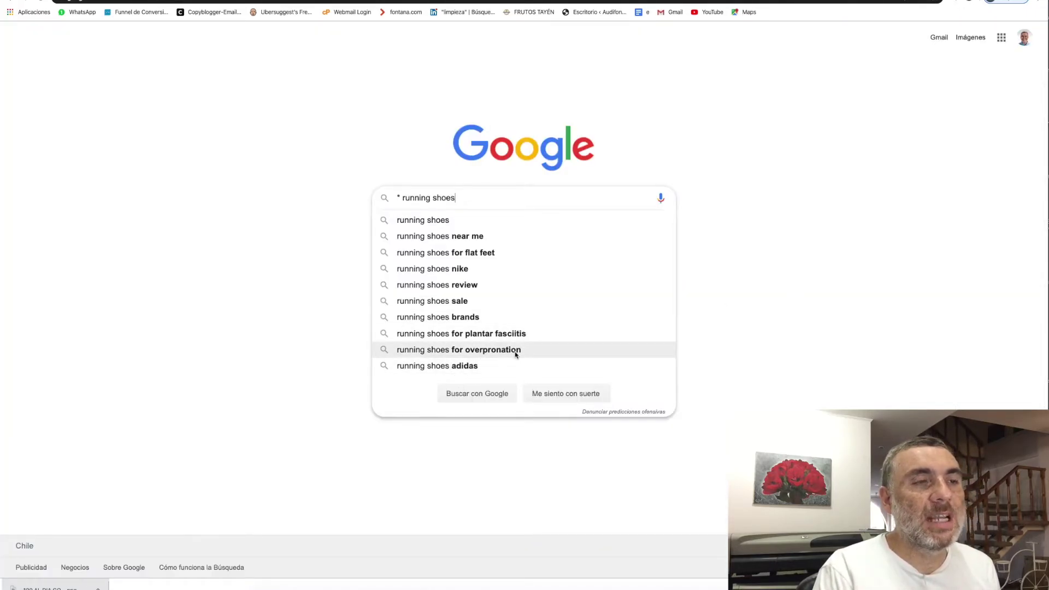
pyautogui.hotkey('ctrl', 'shift', 'Tab')
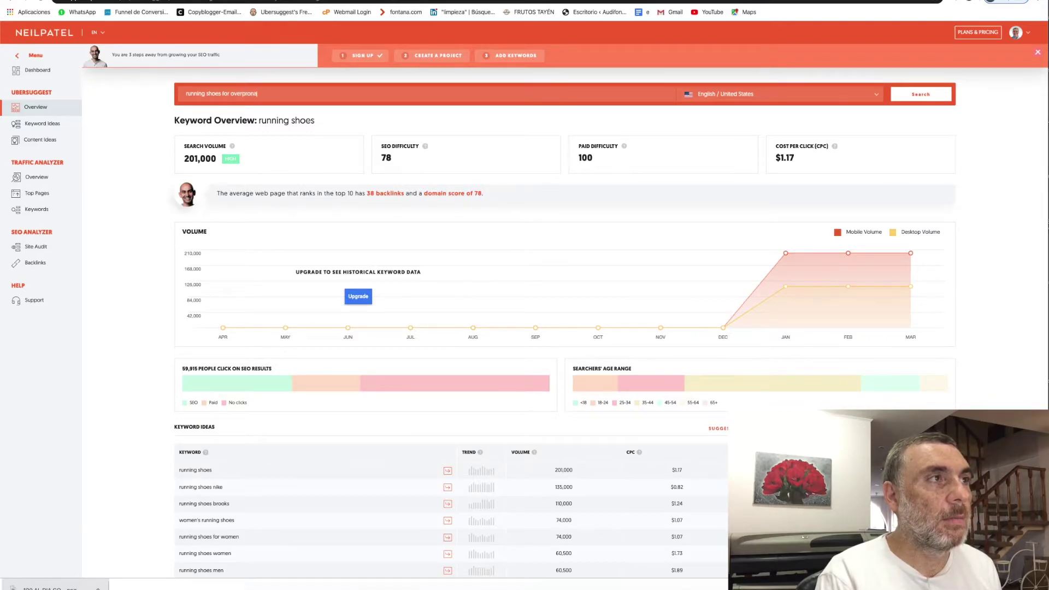
pyautogui.click(915, 98)
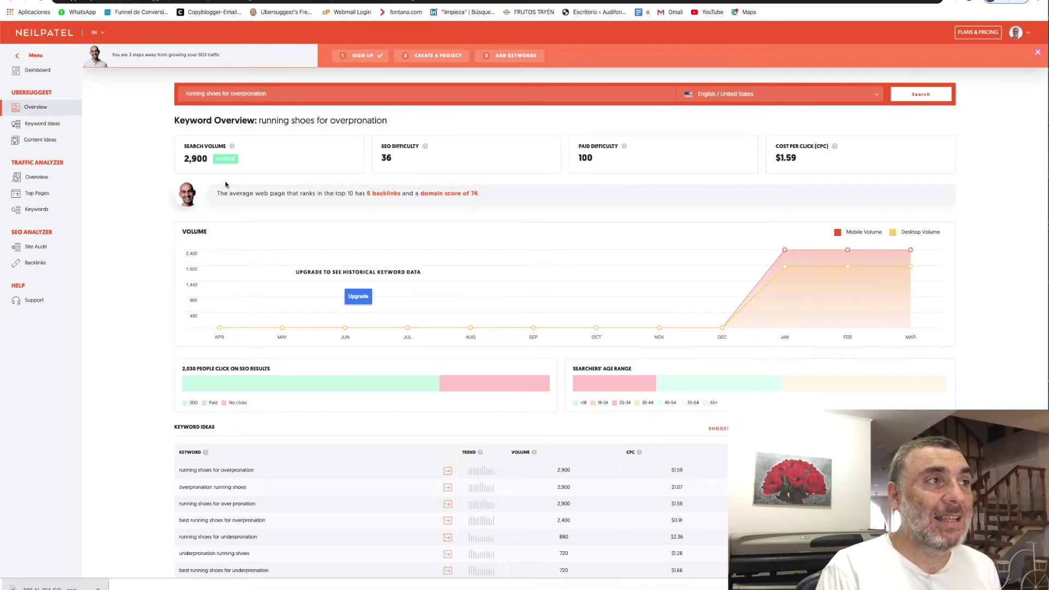
pyautogui.click(258, 156)
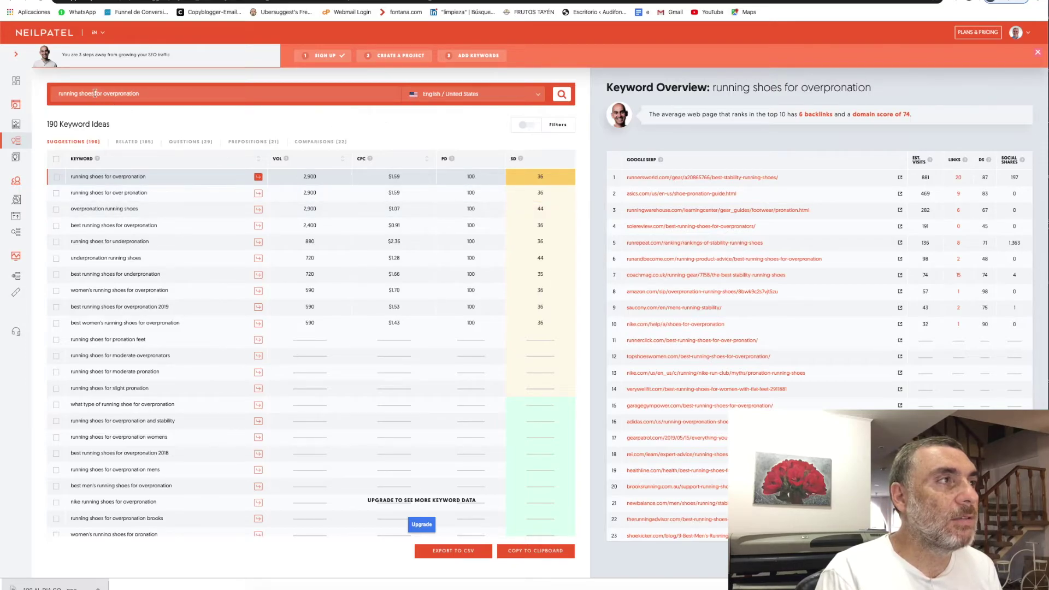
# Shorten the keyword ideas query to "running shoes" and run the search.
pyautogui.click(171, 97)
pyautogui.moveTo(94, 94); pyautogui.dragTo(165, 98)
pyautogui.press('BackSpace')
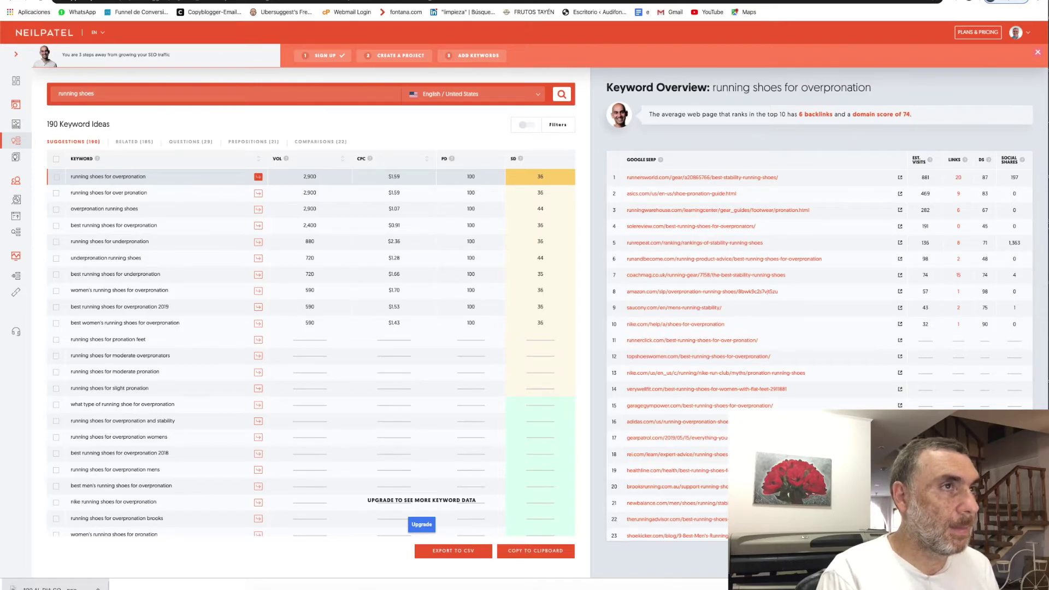
pyautogui.click(565, 95)
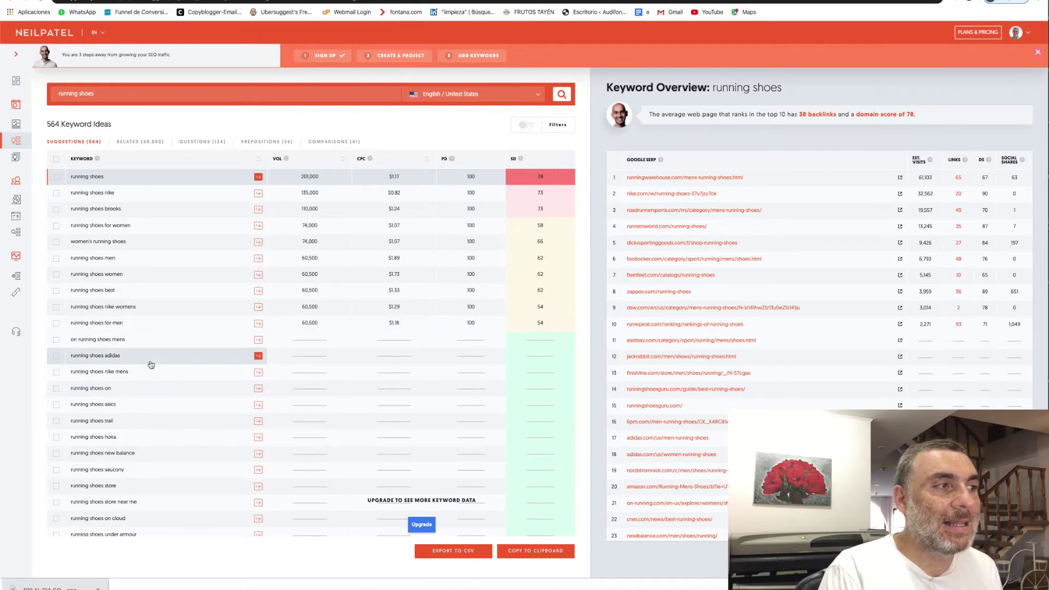
# Examine the suggested "running shoes" keyword ideas and their volume, CPC and SEO difficulty.
pyautogui.scroll(-1, 195, 367)
pyautogui.scroll(1, 196, 366)
pyautogui.scroll(1, 196, 366)
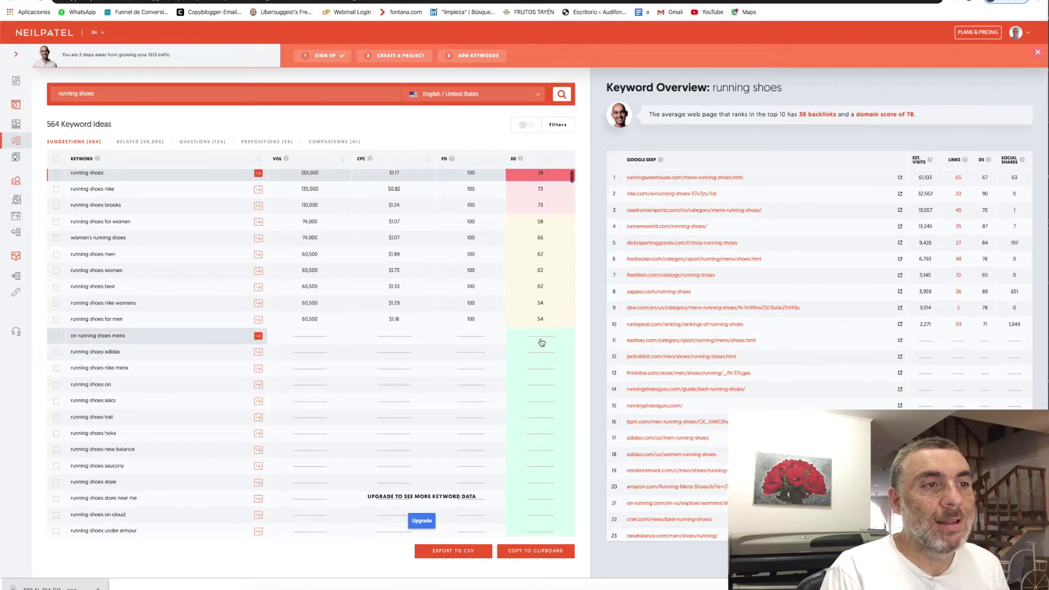
pyautogui.scroll(1, 543, 342)
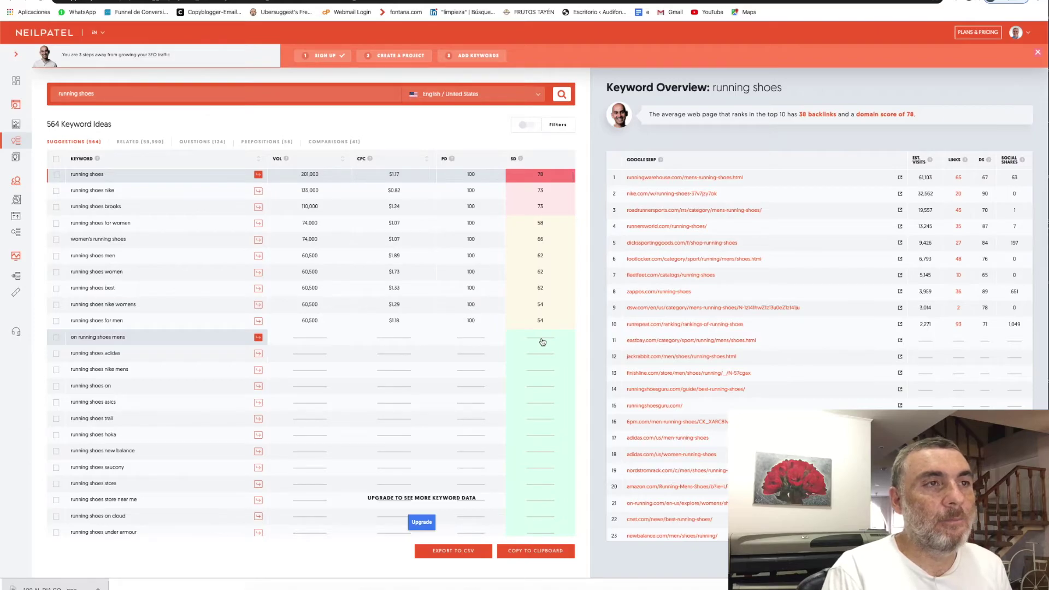
pyautogui.scroll(1, 543, 345)
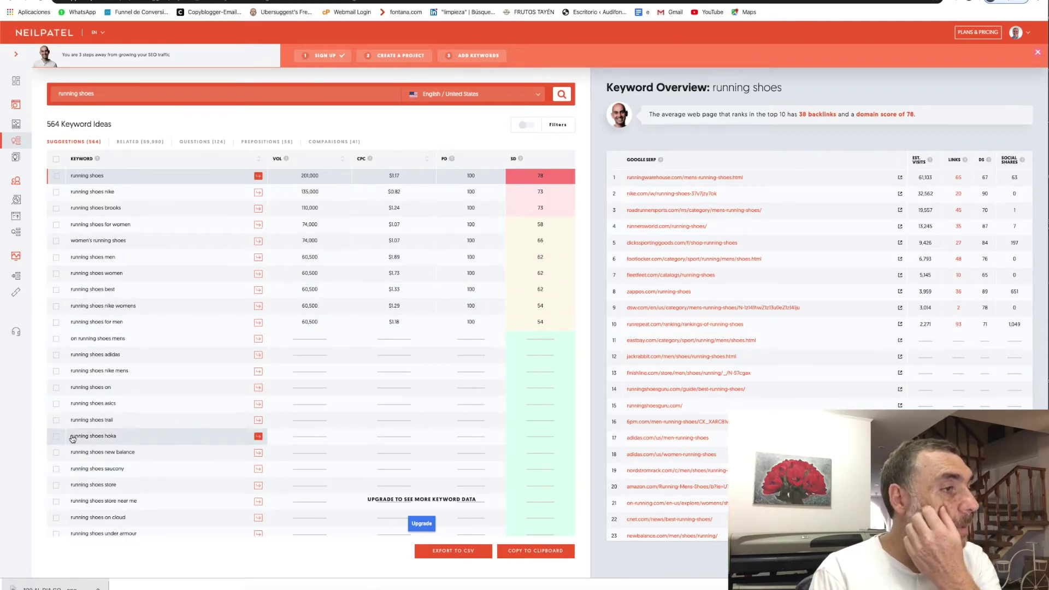
pyautogui.scroll(-1, 101, 495)
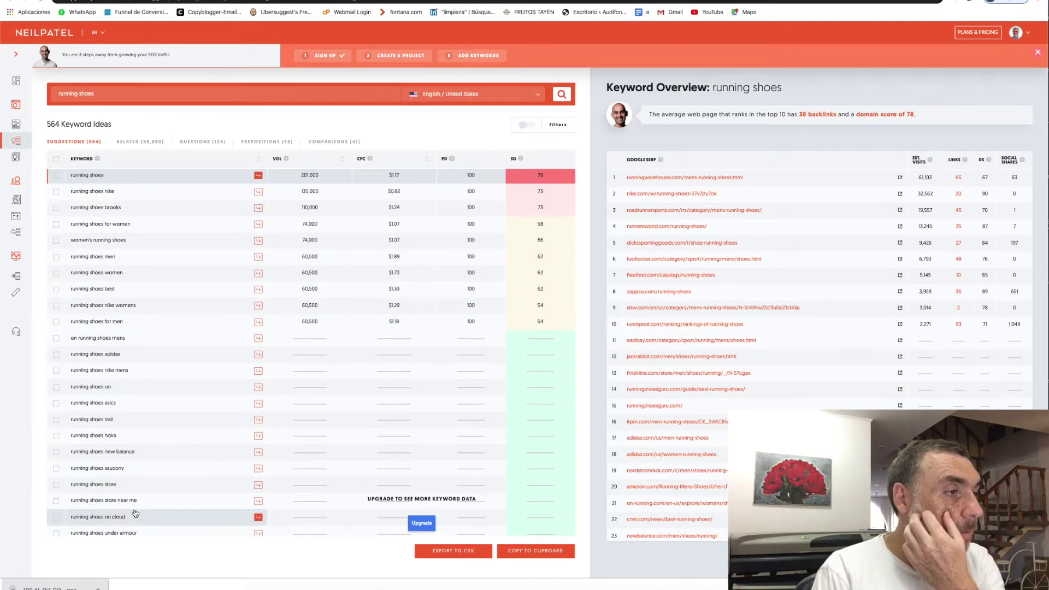
pyautogui.scroll(-3, 126, 495)
pyautogui.scroll(-5, 125, 496)
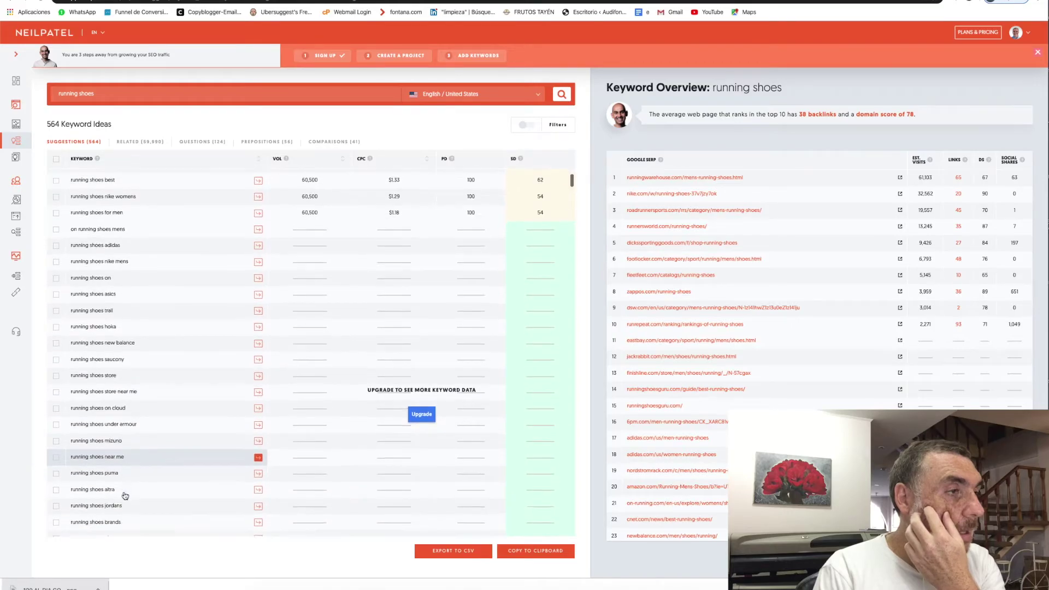
pyautogui.scroll(-6, 148, 464)
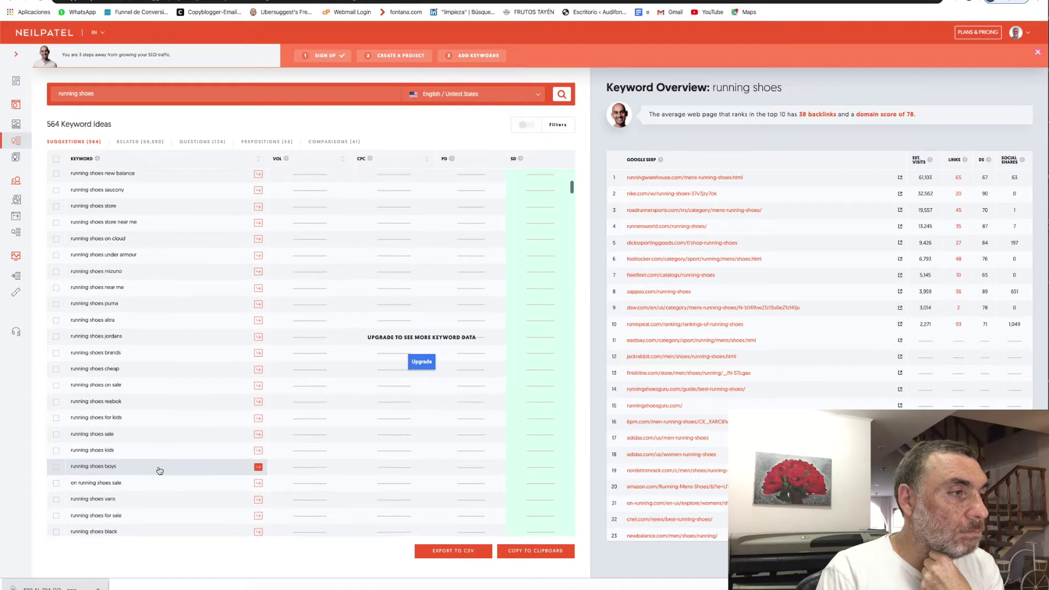
pyautogui.scroll(10, 160, 471)
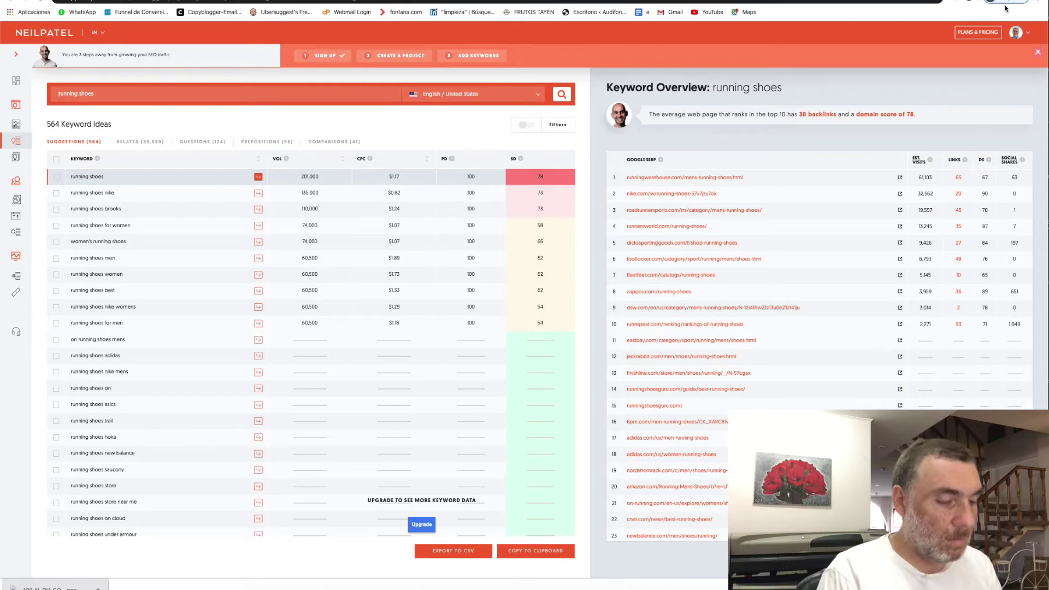
# Search the keyword ideas for "how to pick running shoes" and enter the same phrase in Google search.
pyautogui.write('how to s')
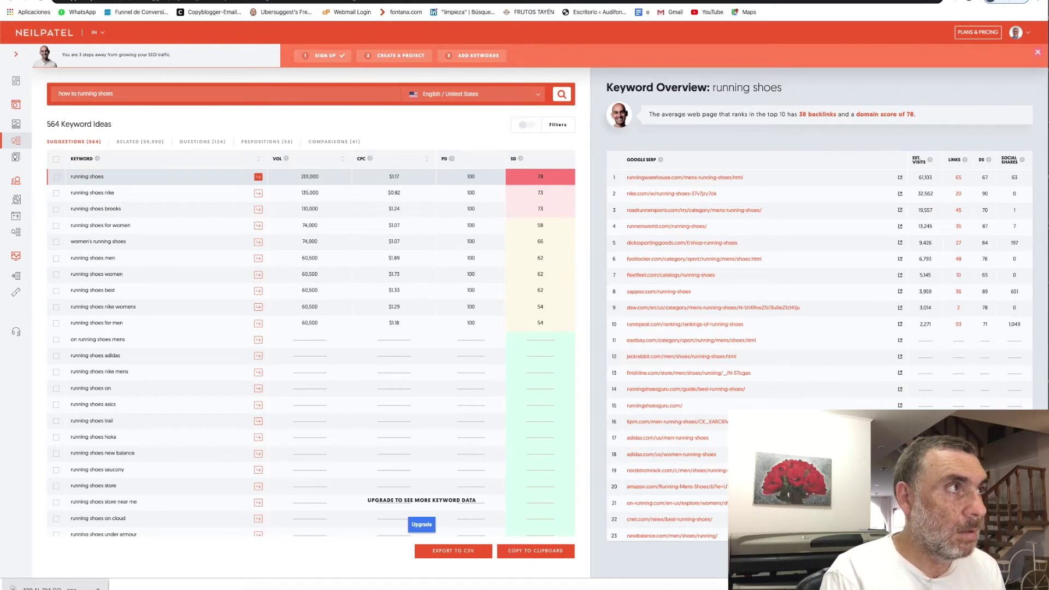
pyautogui.press('BackSpace')
pyautogui.write('cho')
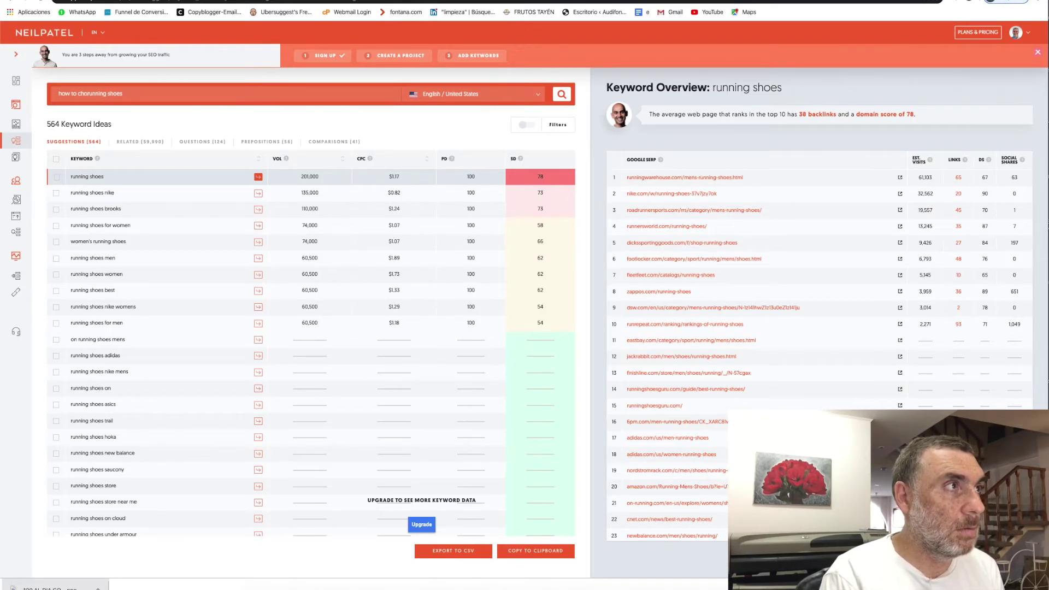
pyautogui.write('se')
pyautogui.press('BackSpace')
pyautogui.press('BackSpace')
pyautogui.press('BackSpace')
pyautogui.press('BackSpace')
pyautogui.write('choo')
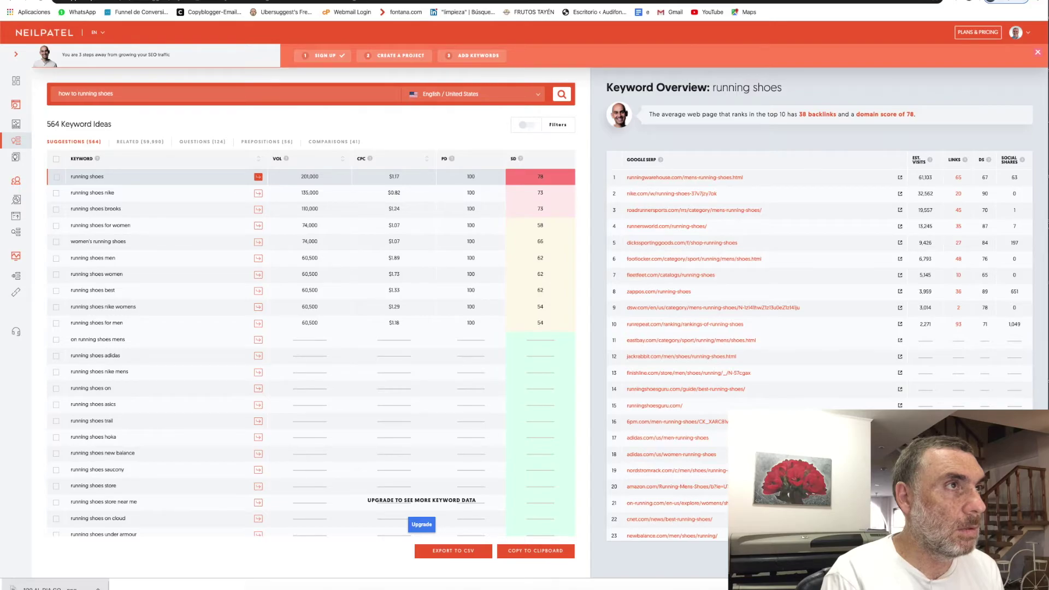
pyautogui.write('s')
pyautogui.press('BackSpace')
pyautogui.write('pick')
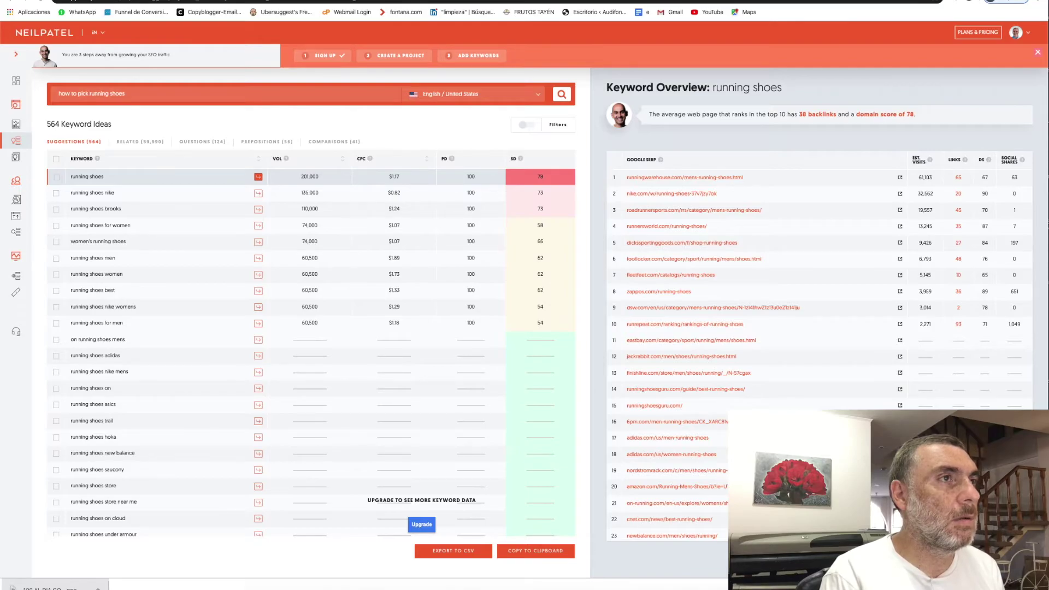
pyautogui.click(561, 95)
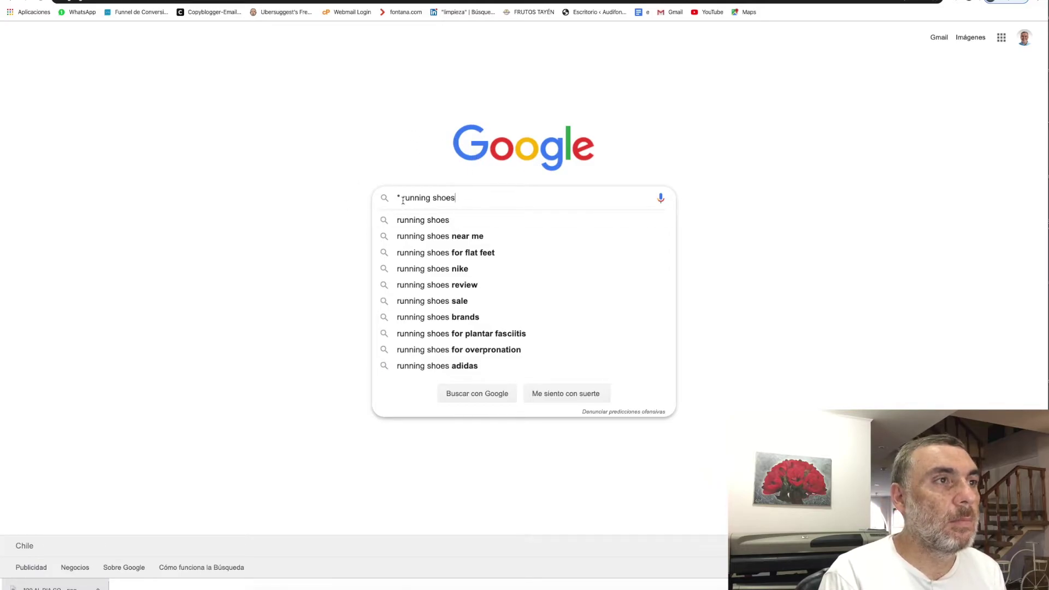
pyautogui.write('how to pick running shoes')
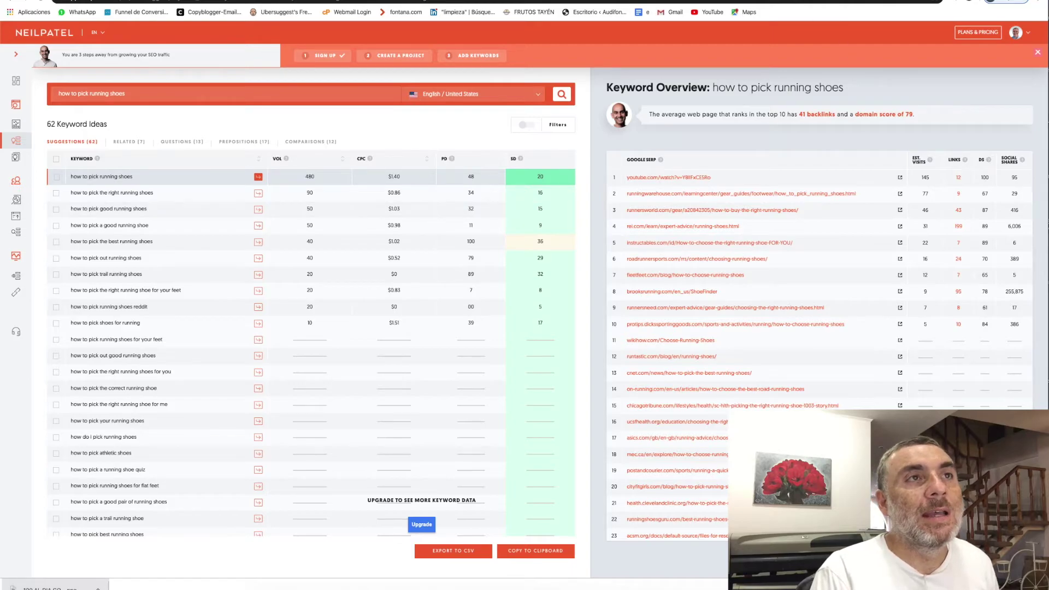
# Switch to the HubPages Network page and open the registration form for starting to write.
pyautogui.hotkey('ctrl', 'Tab')
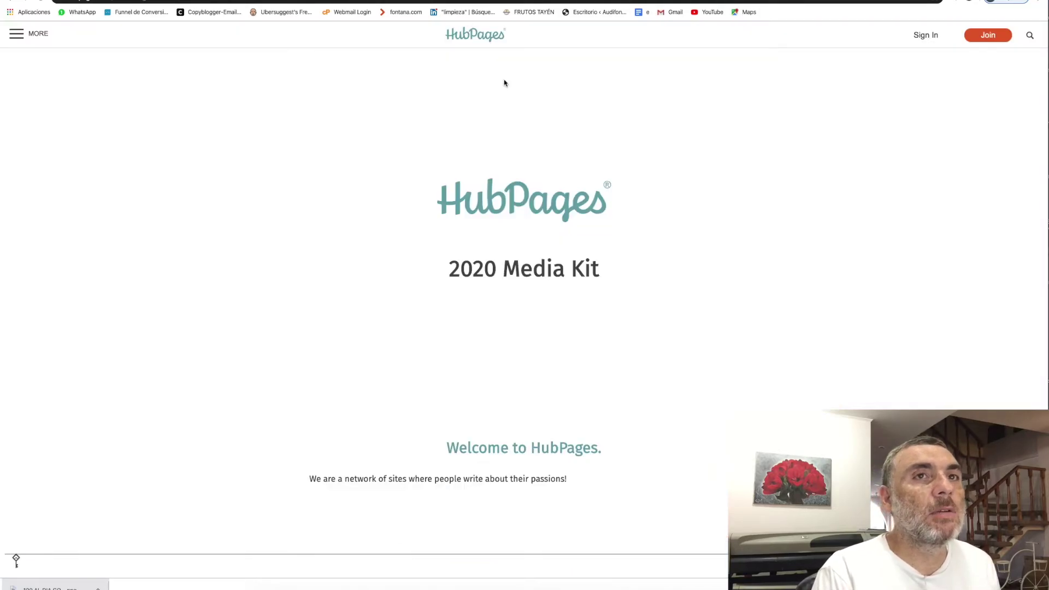
pyautogui.hotkey('ctrl', 'Tab')
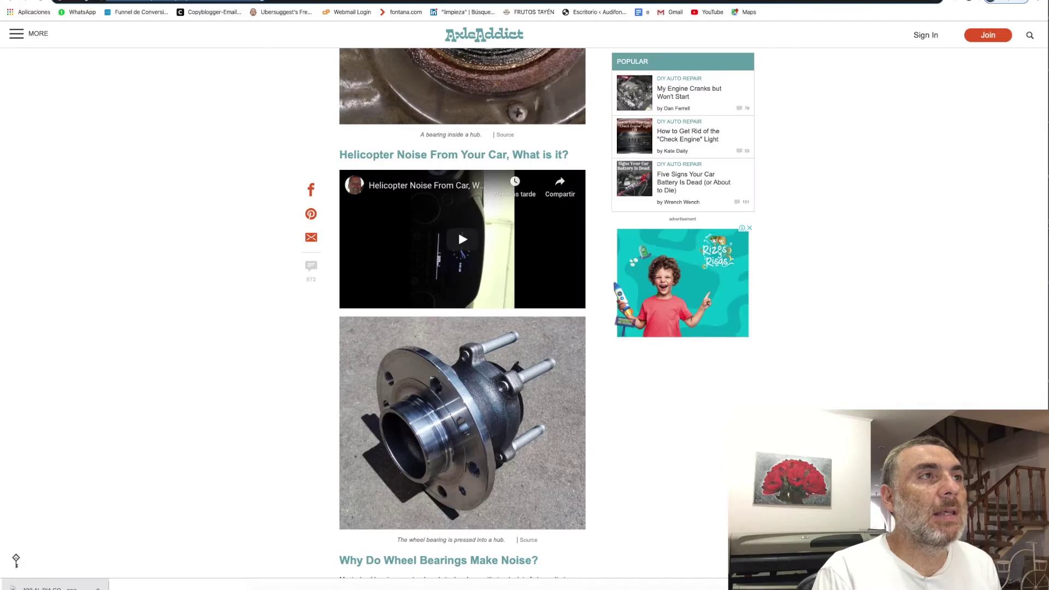
pyautogui.hotkey('ctrl', 'Tab')
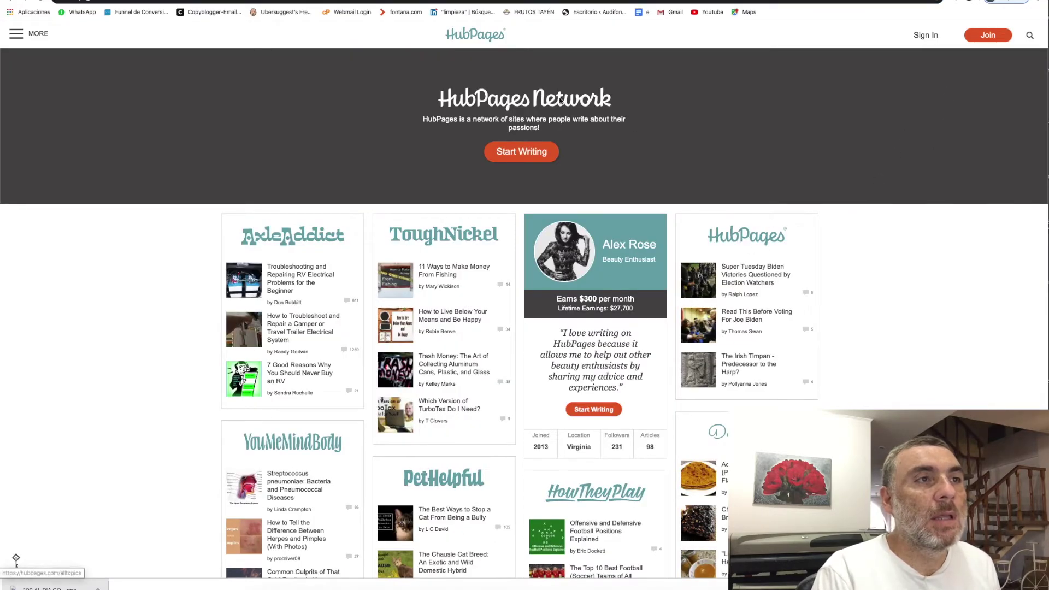
pyautogui.click(531, 157)
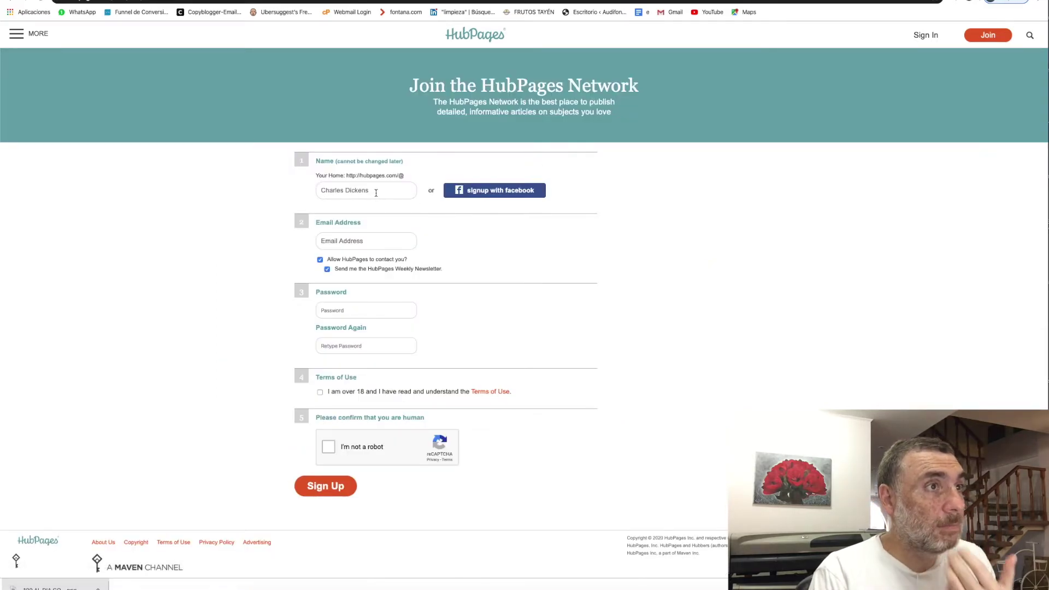
# Sign in to the existing HubPages account with its username and account password.
pyautogui.click(929, 38)
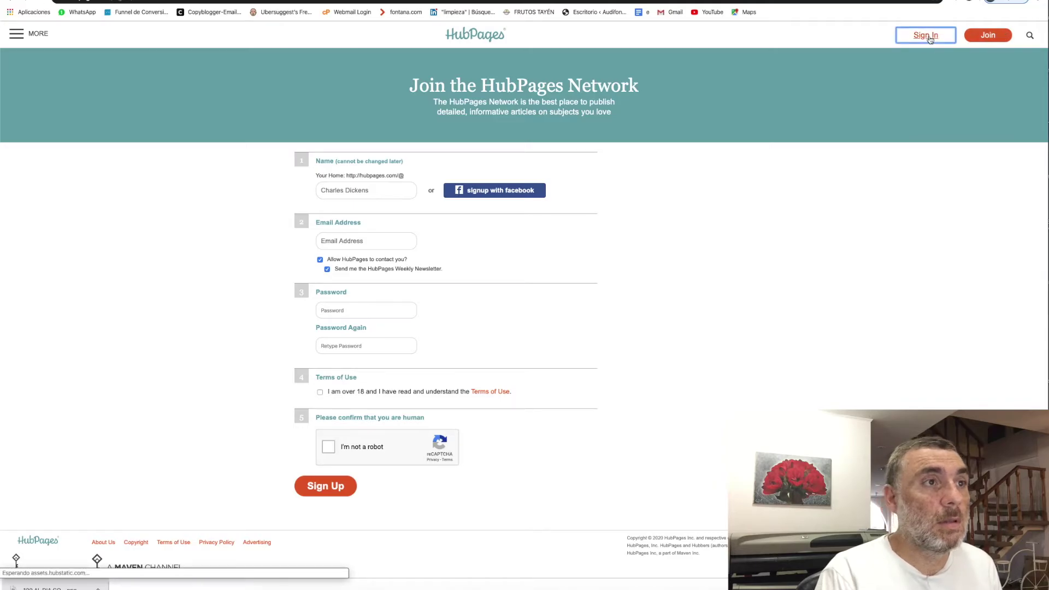
pyautogui.click(637, 125)
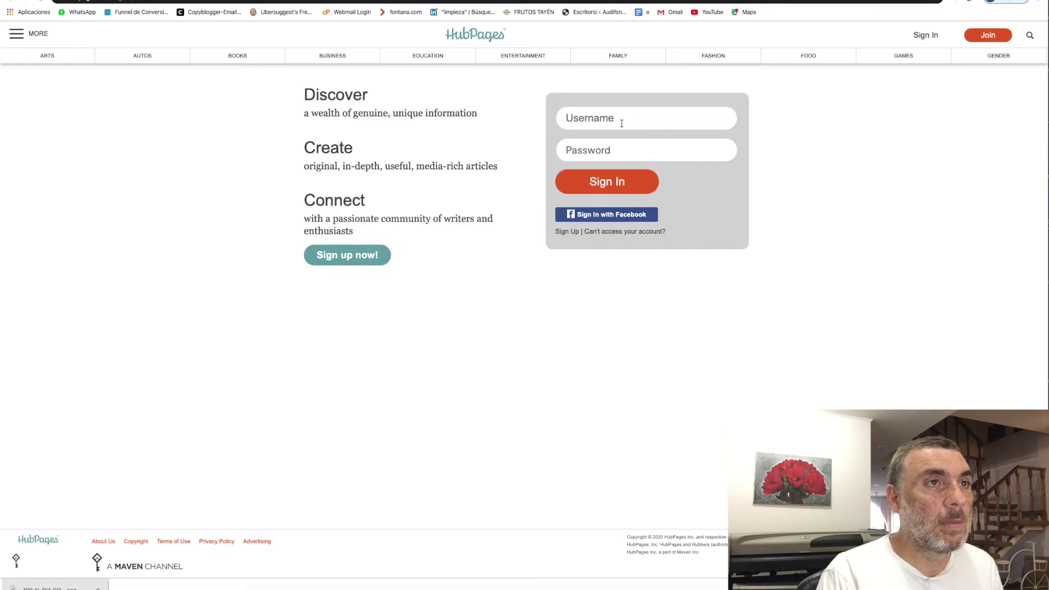
pyautogui.write('la')
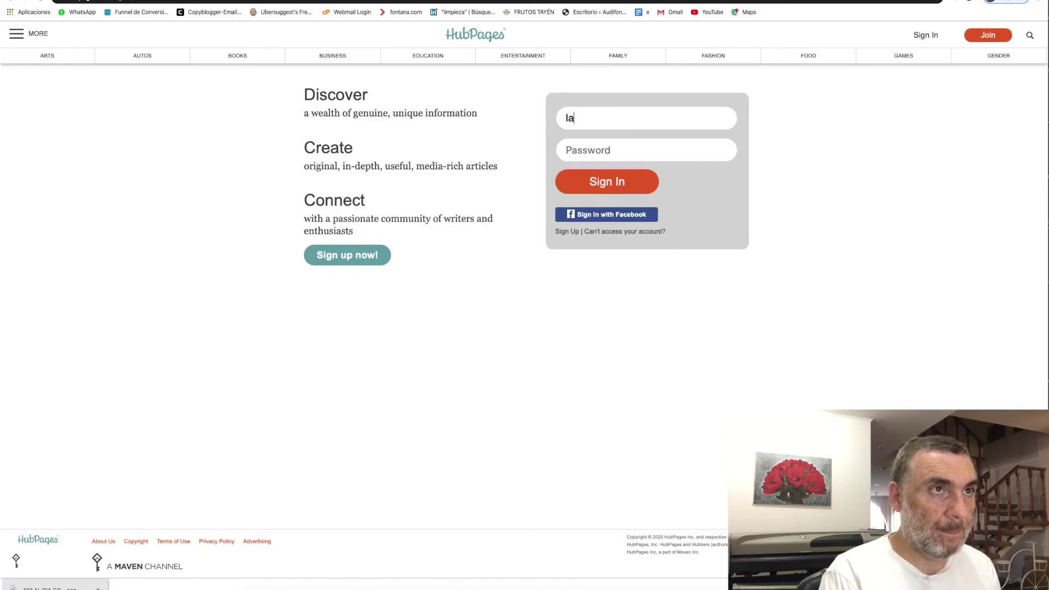
pyautogui.write('*')
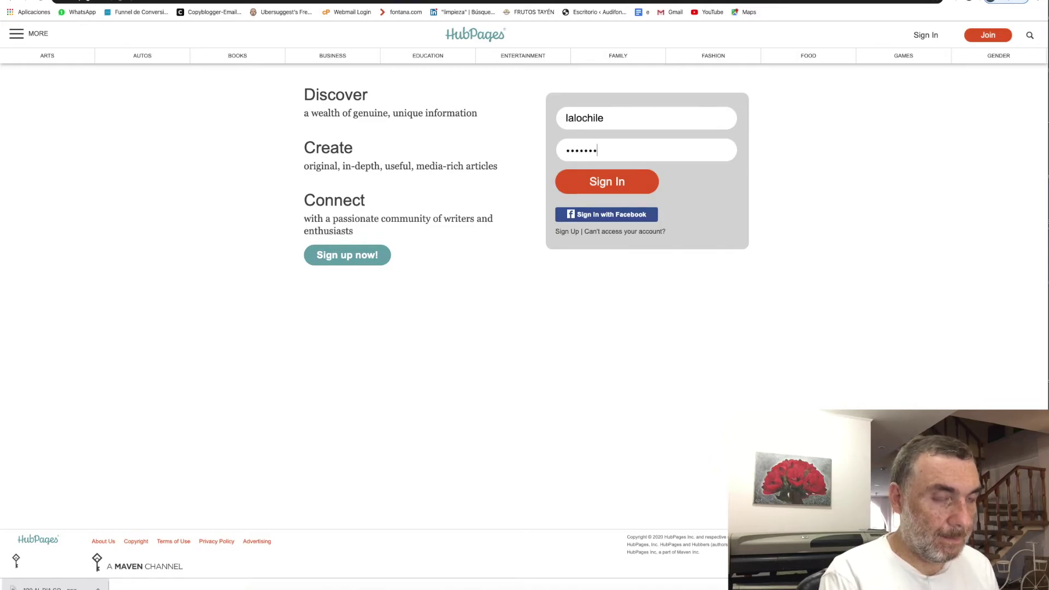
pyautogui.click(606, 174)
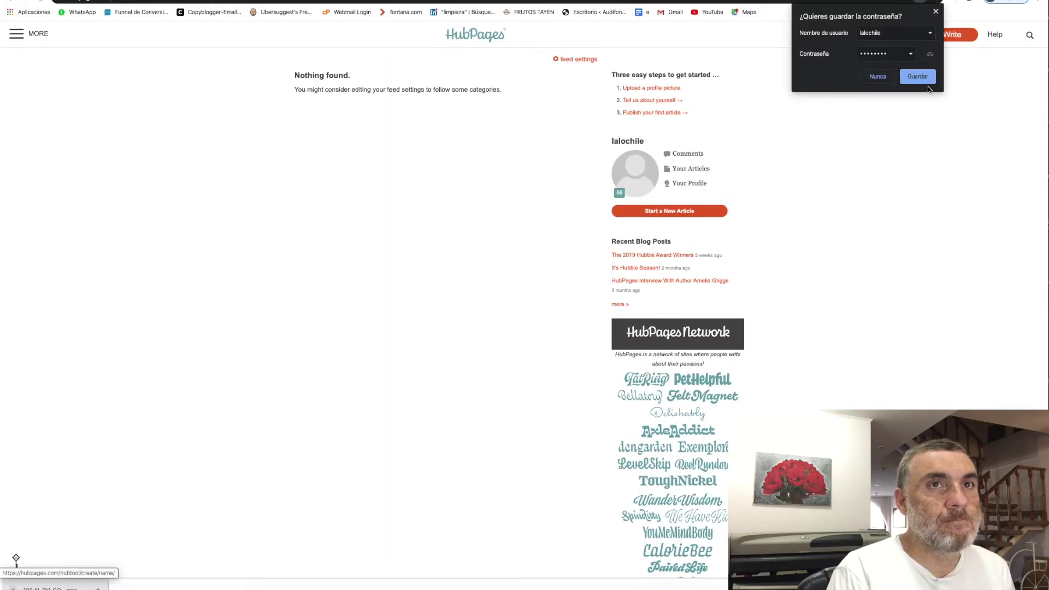
# Save the HubPages login in the browser and start a new article.
pyautogui.click(921, 81)
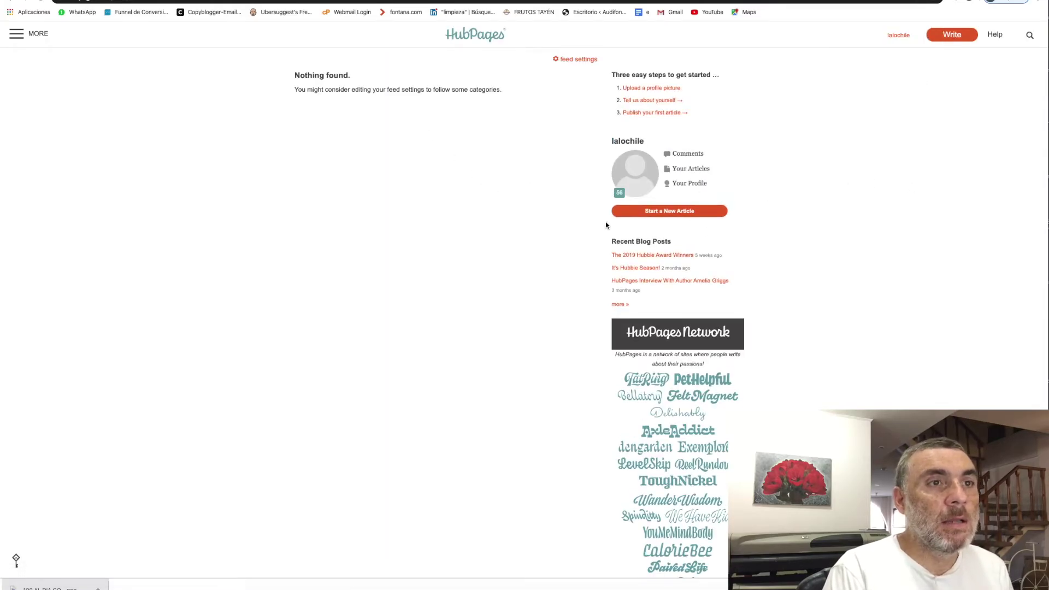
pyautogui.click(670, 213)
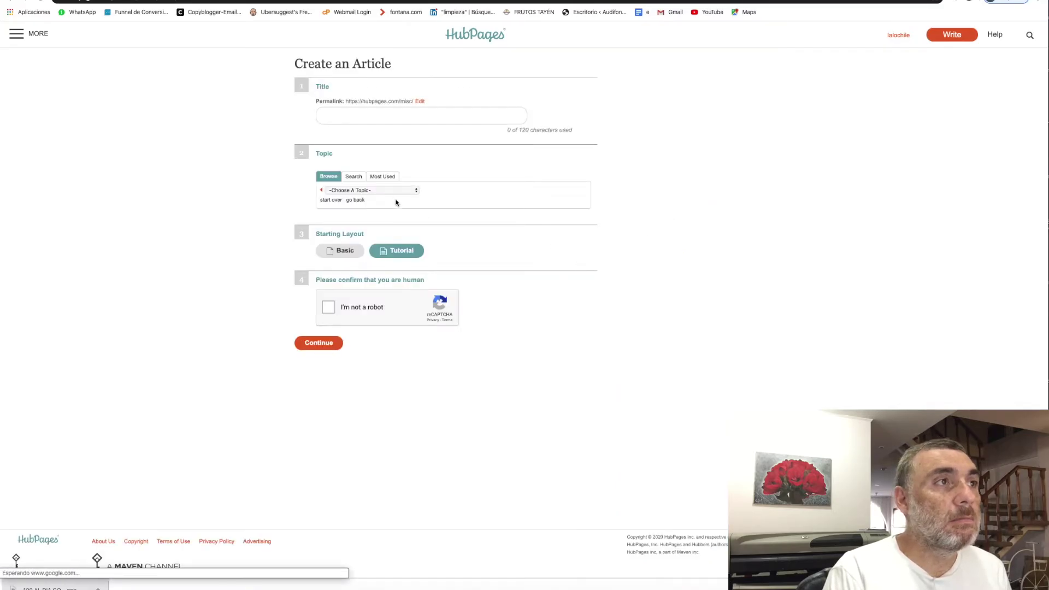
# Check the researched keyword in Ubersuggest and title the new article "How To Pick Running Showes".
pyautogui.click(345, 114)
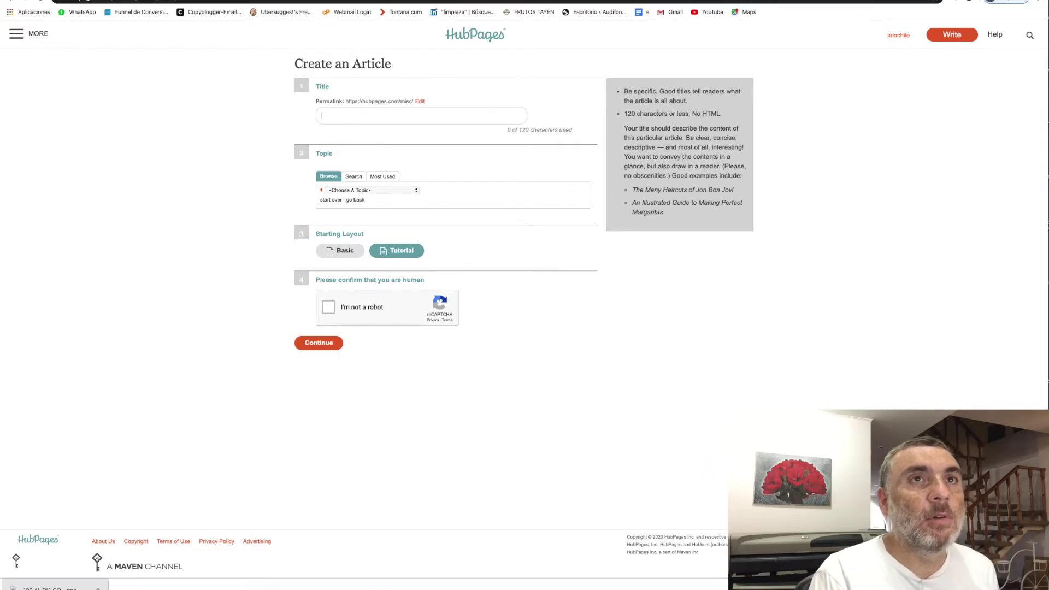
pyautogui.hotkey('ctrl', 'Tab')
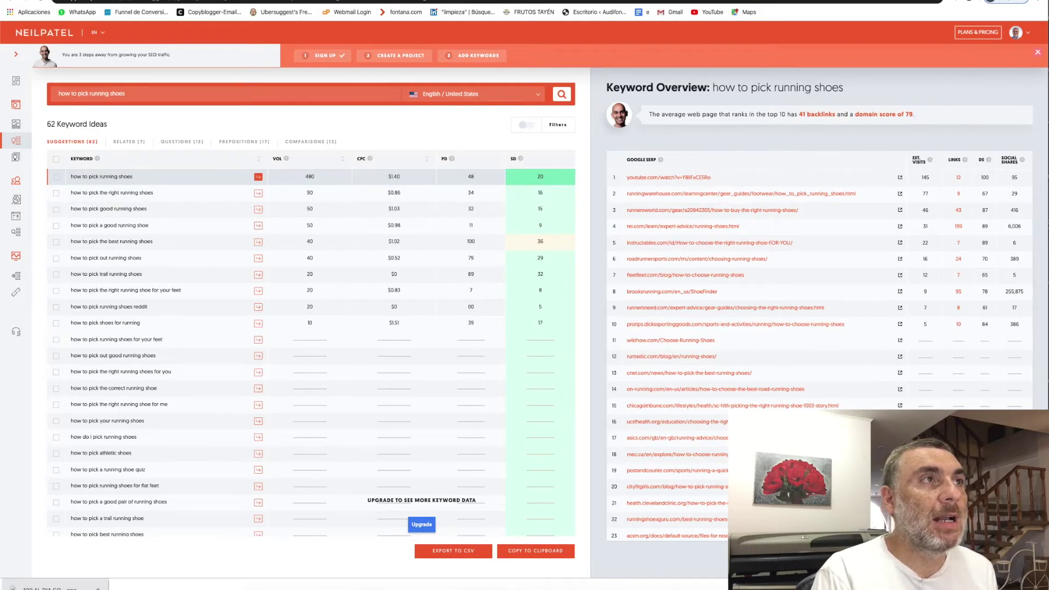
pyautogui.hotkey('ctrl', 'shift', 'Tab')
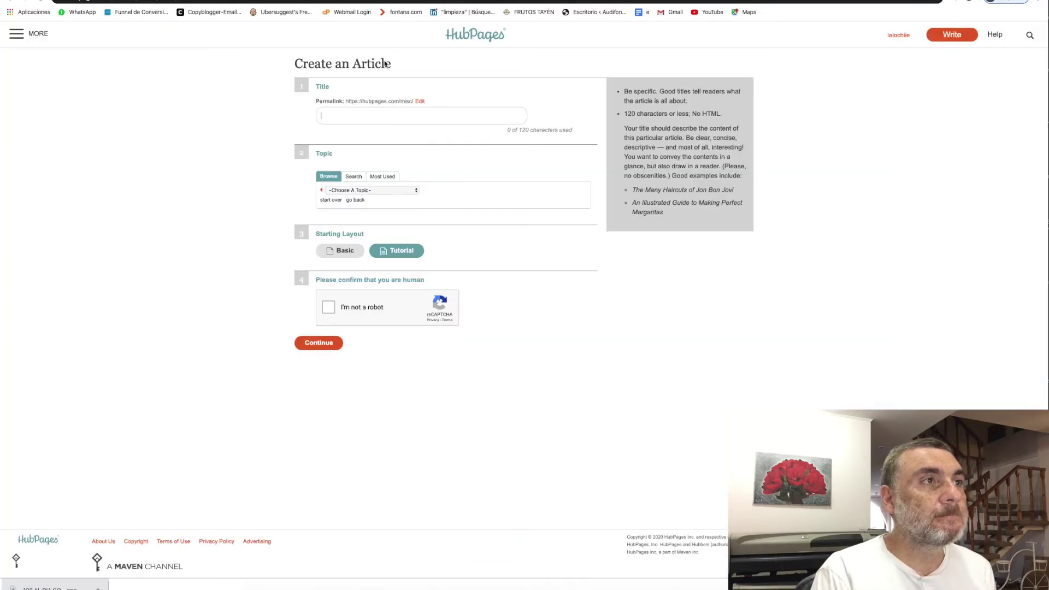
pyautogui.click(362, 118)
pyautogui.write('How To ')
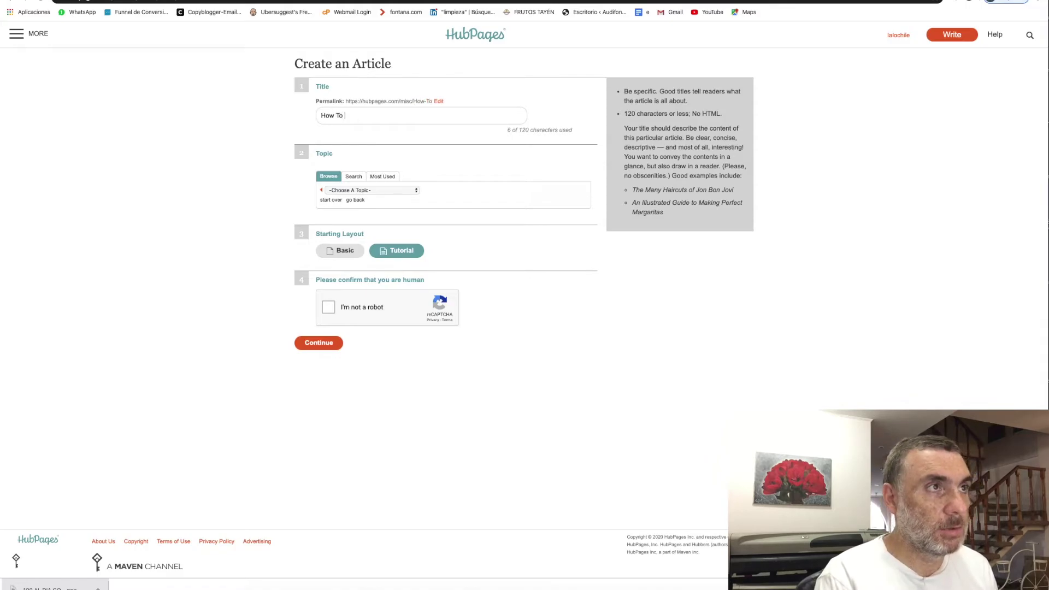
pyautogui.write('Pick Run')
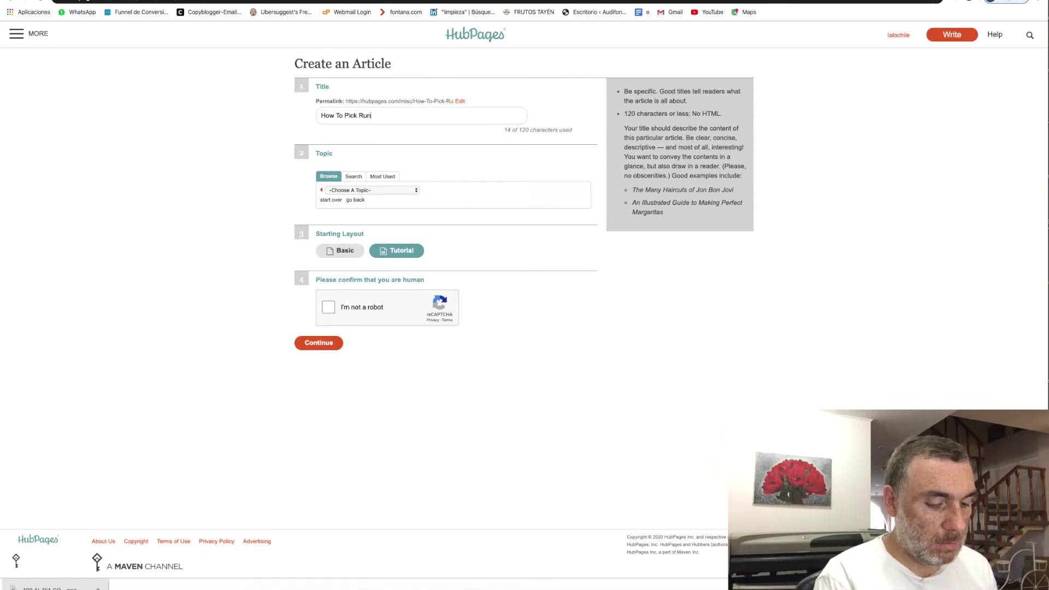
pyautogui.write('ning Sho')
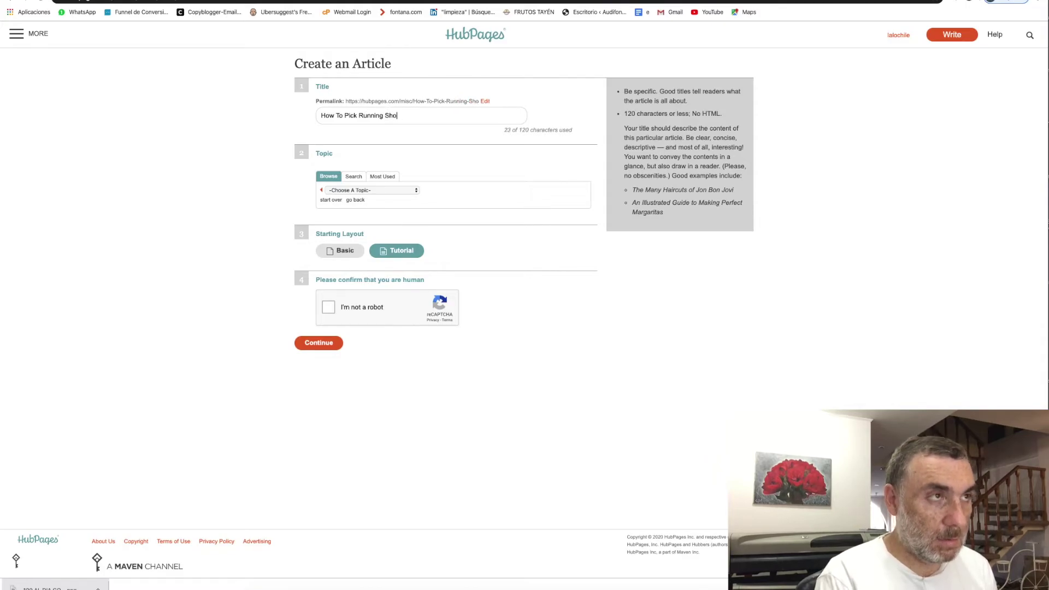
pyautogui.write('wes')
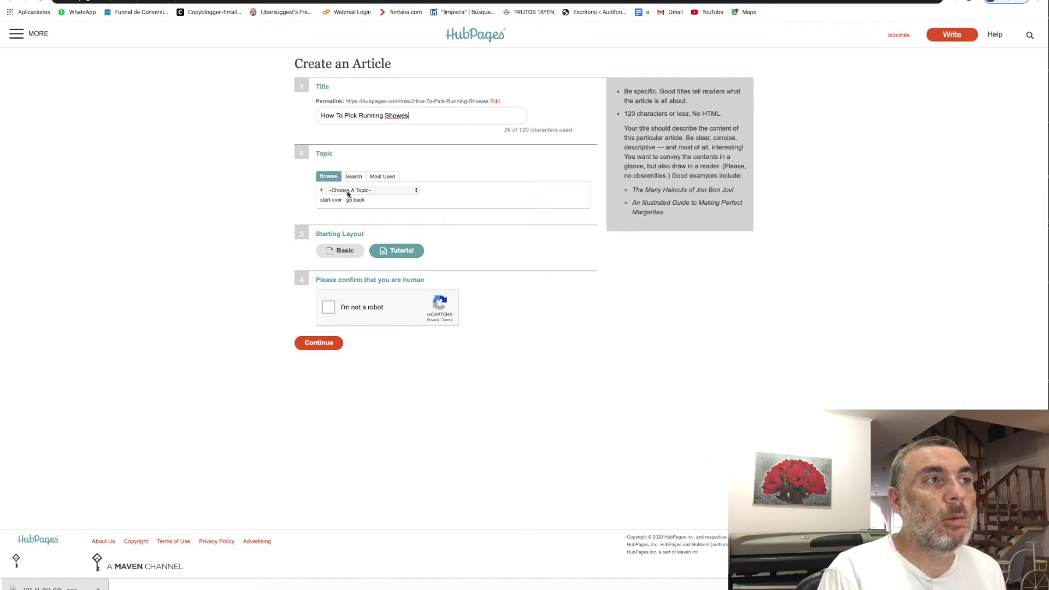
# Look through the topic search and most-used options, and set the article's topic to Sports and Recreation.
pyautogui.click(417, 191)
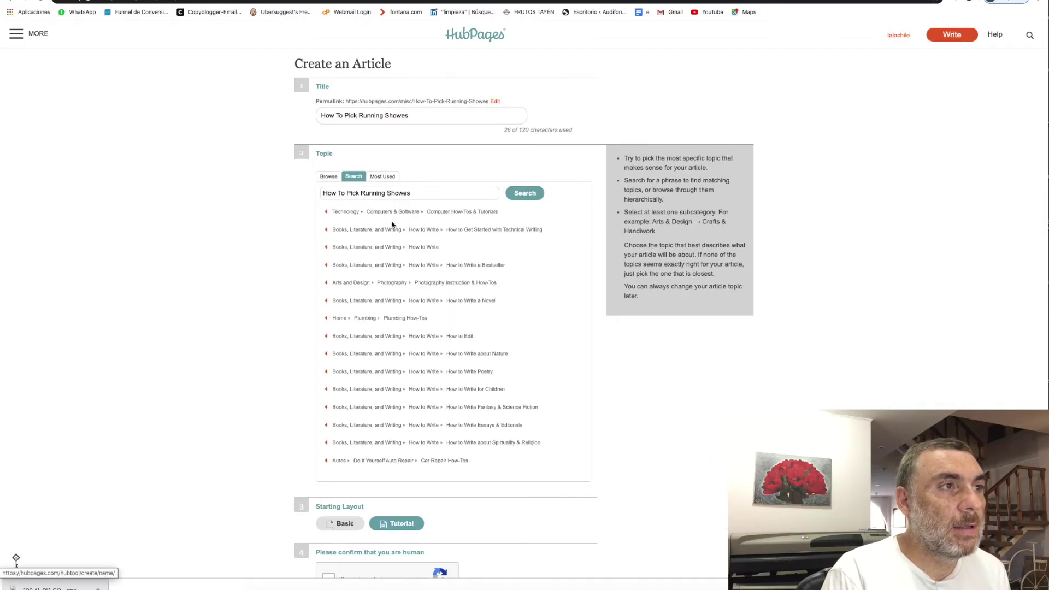
pyautogui.scroll(-2, 382, 317)
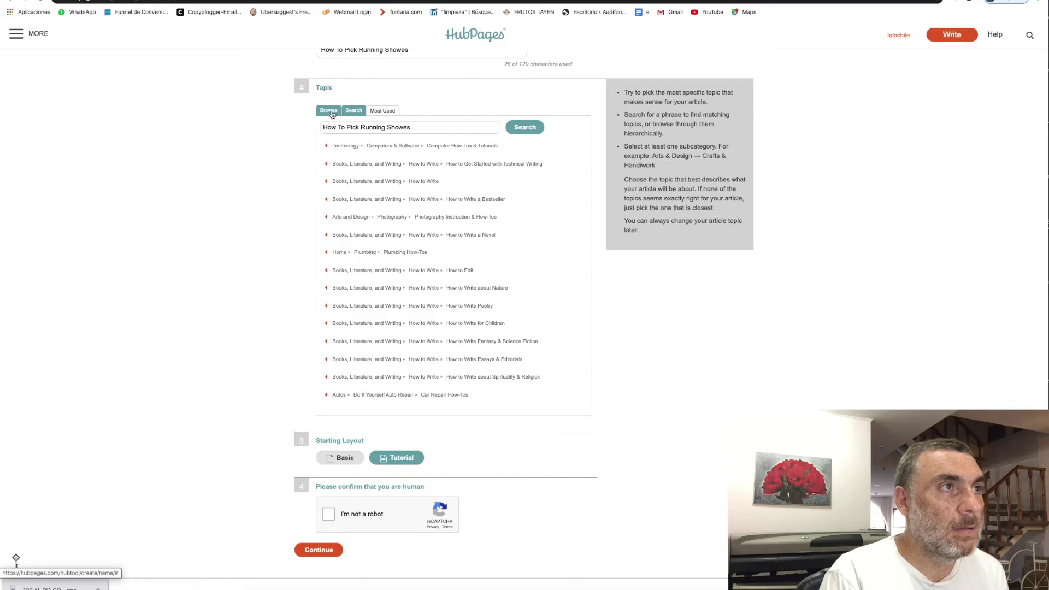
pyautogui.click(382, 112)
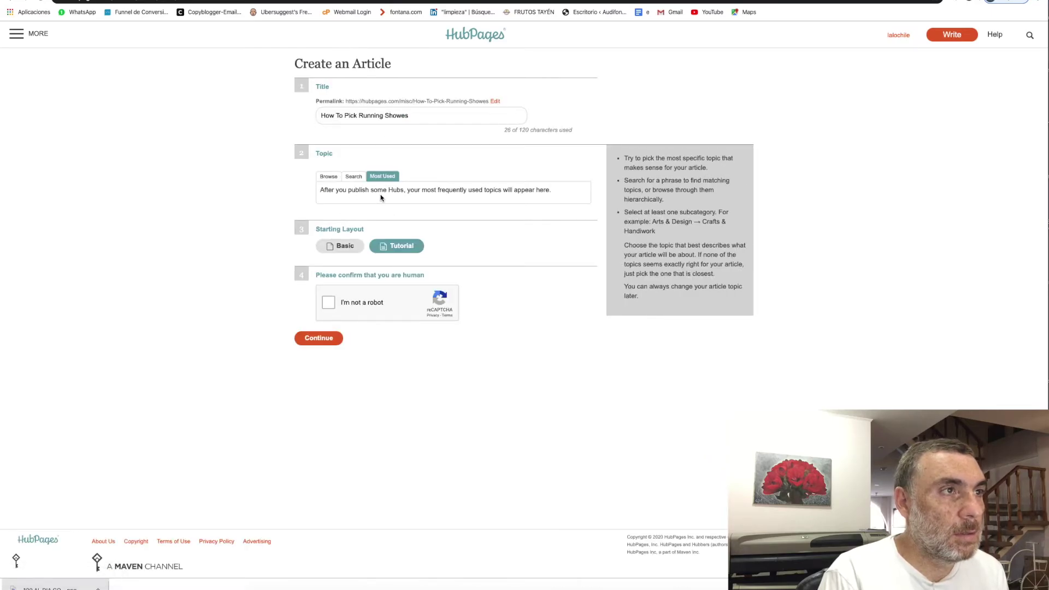
pyautogui.click(332, 177)
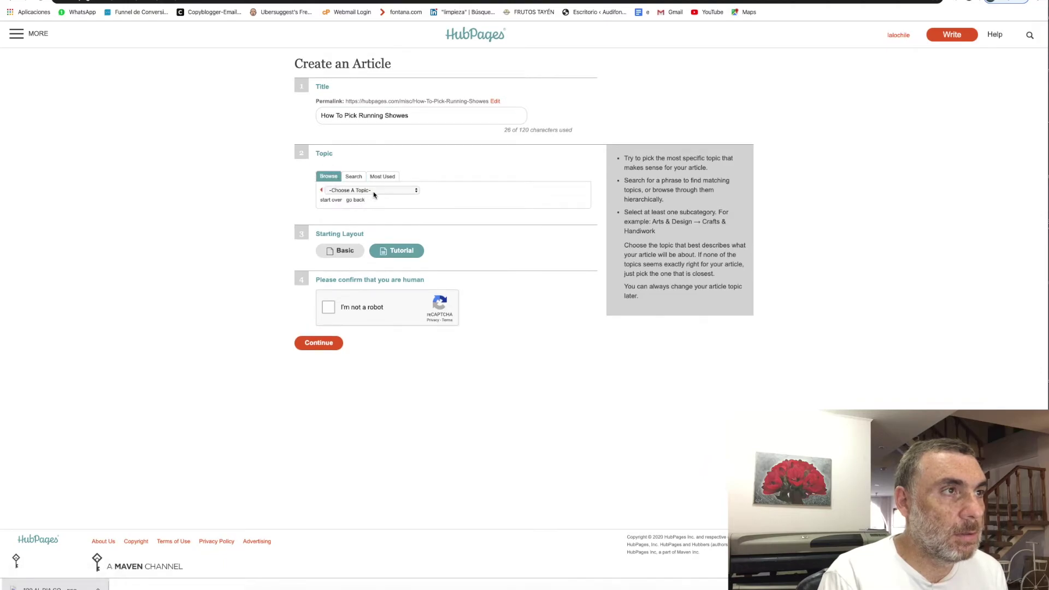
pyautogui.click(417, 191)
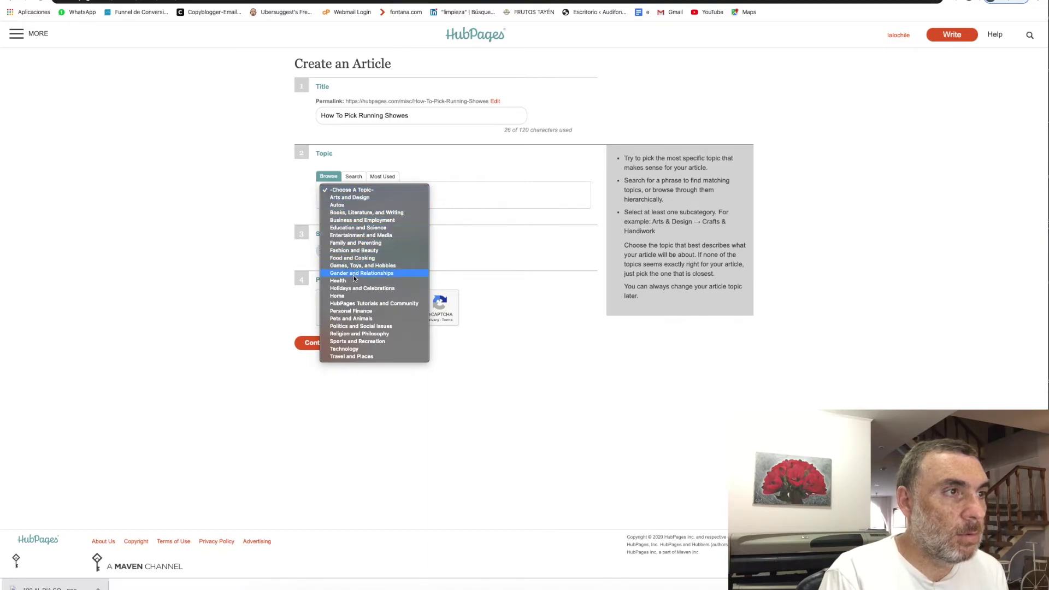
pyautogui.click(350, 341)
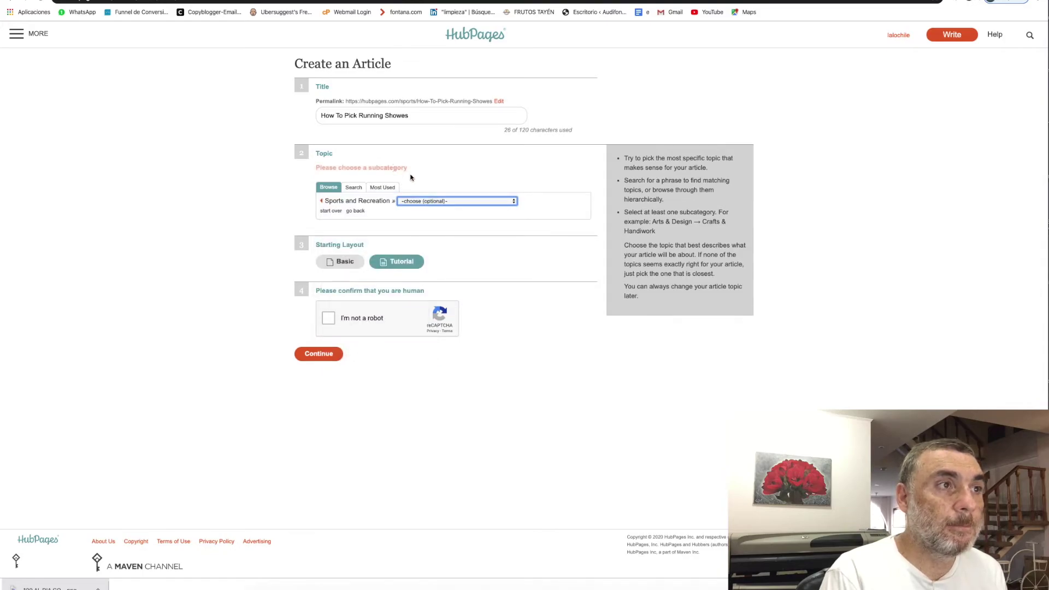
# Try Team Sports as the subcategory, check its list of sports, and return to the Sports and Recreation level.
pyautogui.click(514, 202)
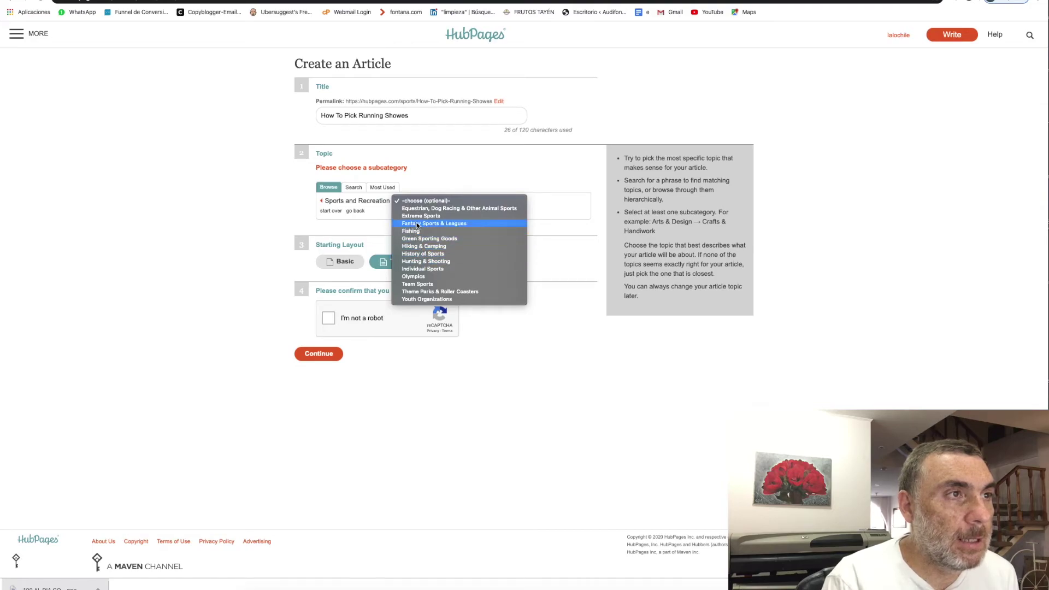
pyautogui.click(417, 283)
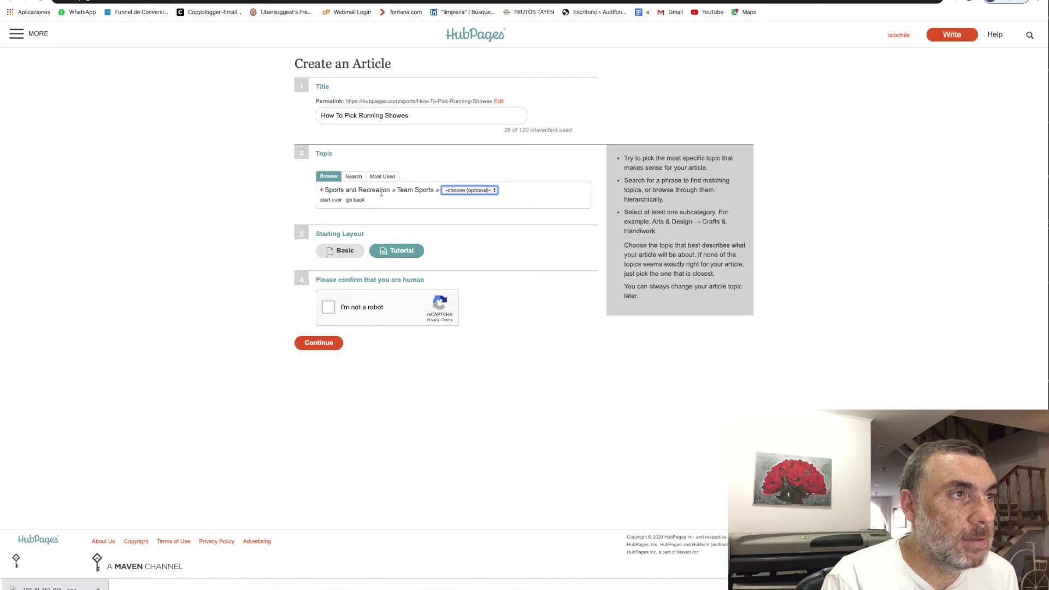
pyautogui.click(424, 190)
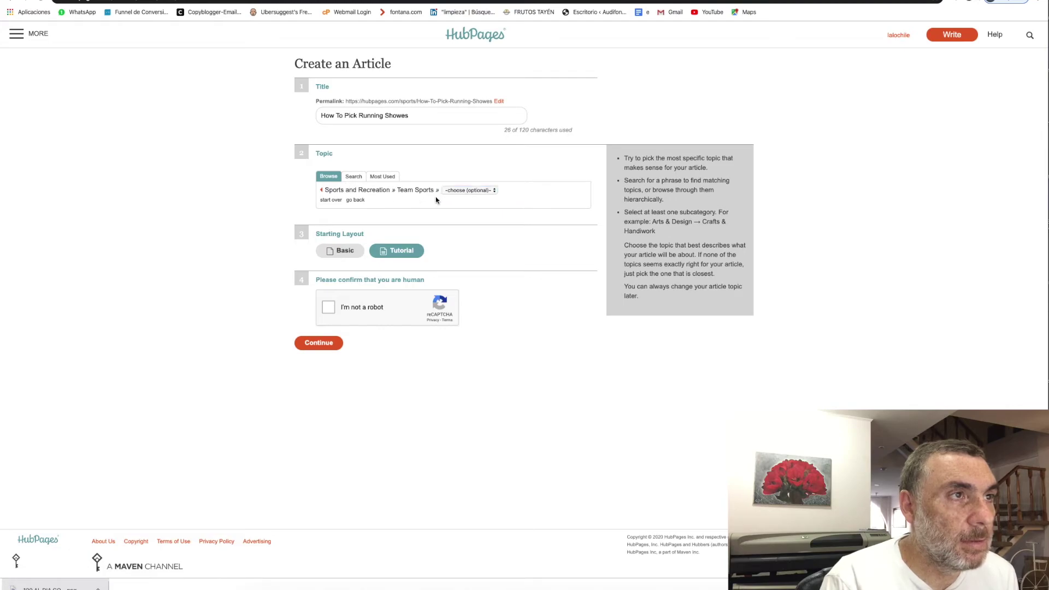
pyautogui.click(495, 191)
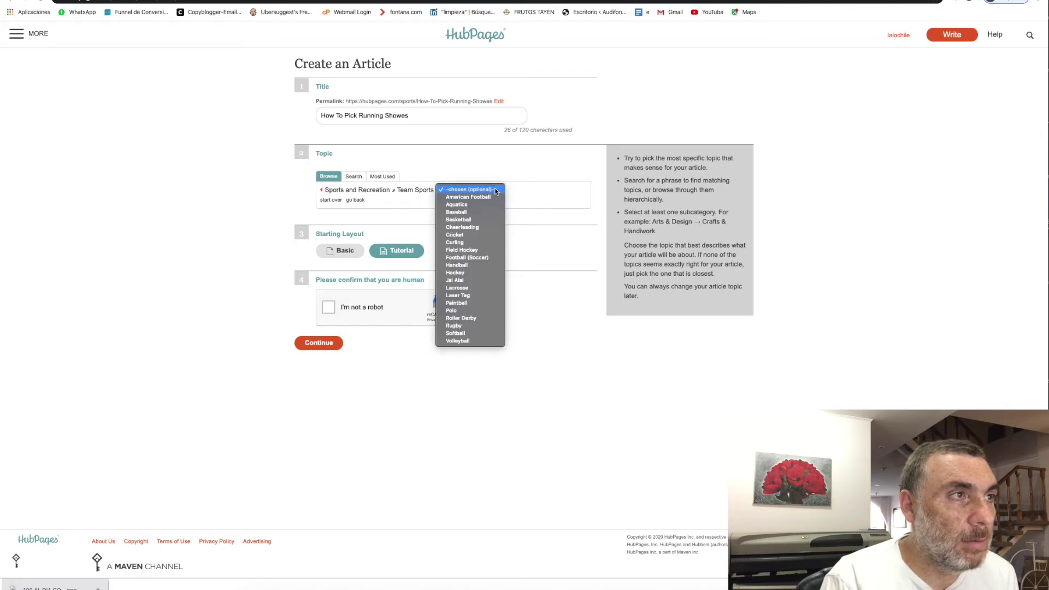
pyautogui.click(356, 201)
pyautogui.click(356, 201)
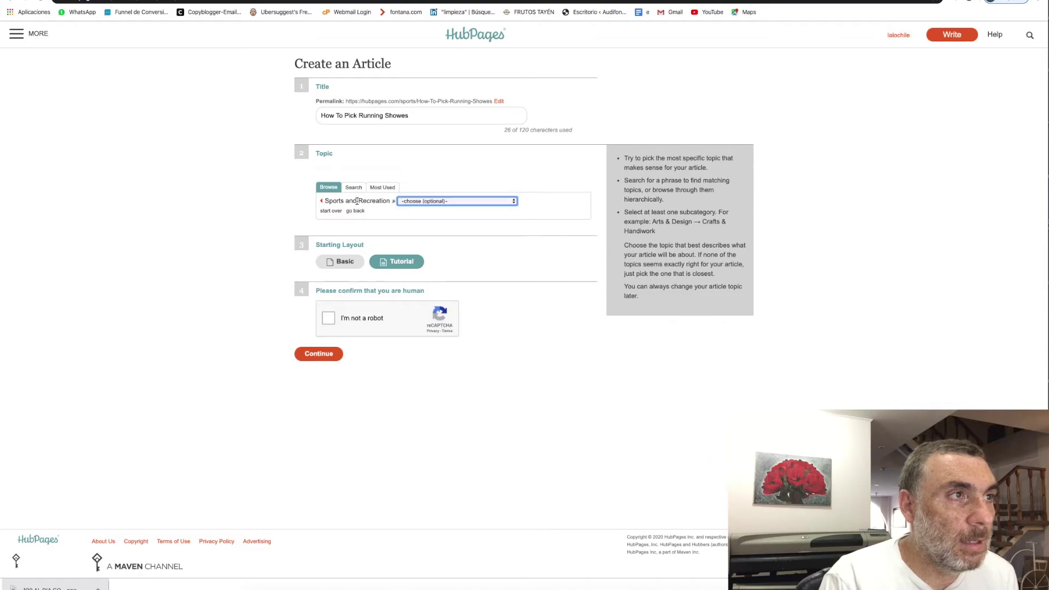
# Try Olympics as the subcategory, check its narrower topics, and go back to Sports and Recreation.
pyautogui.click(474, 205)
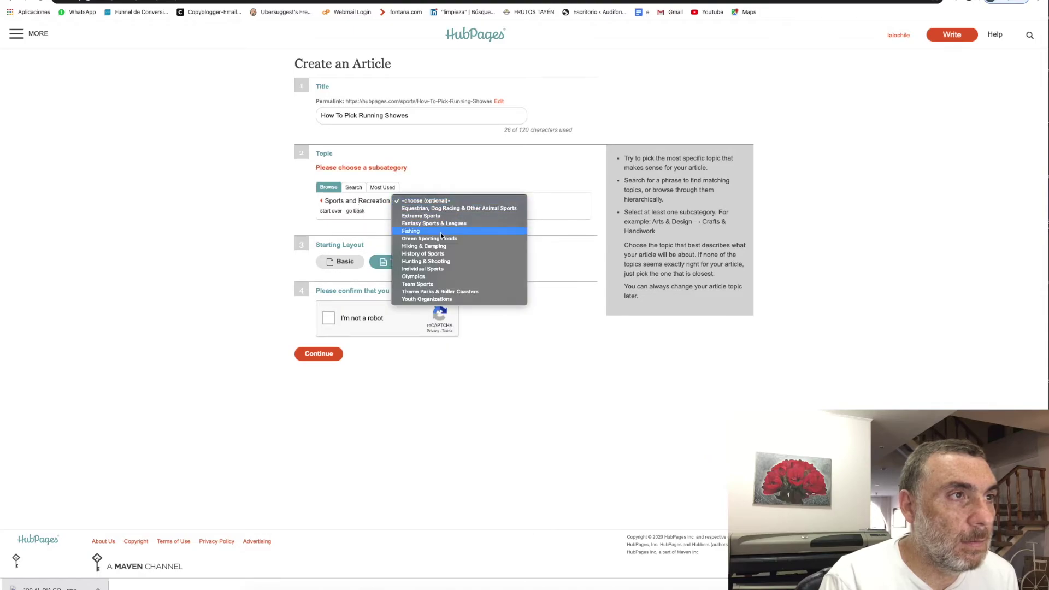
pyautogui.click(410, 276)
pyautogui.click(535, 192)
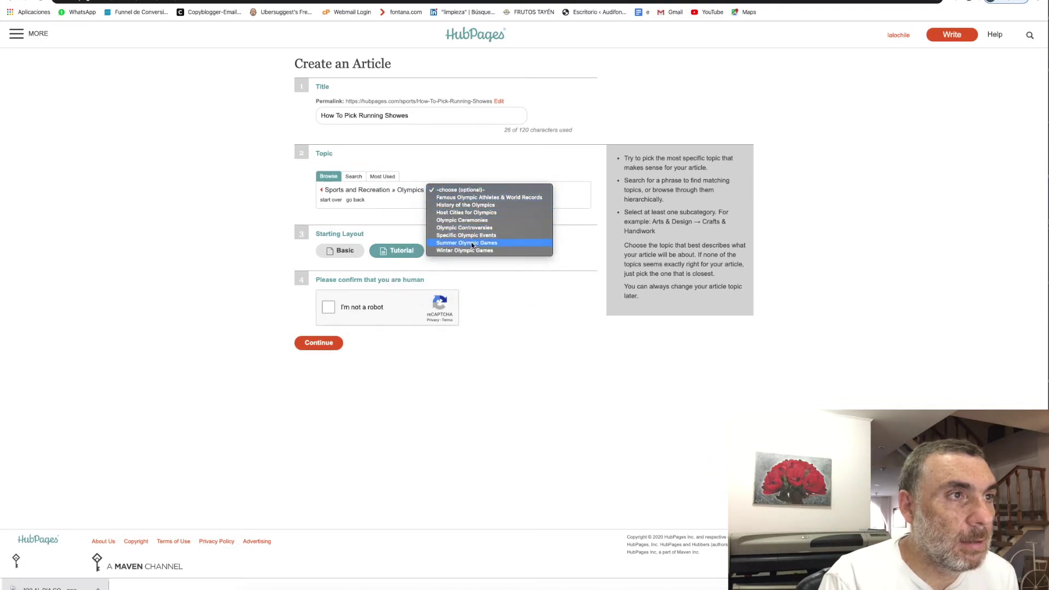
pyautogui.click(392, 207)
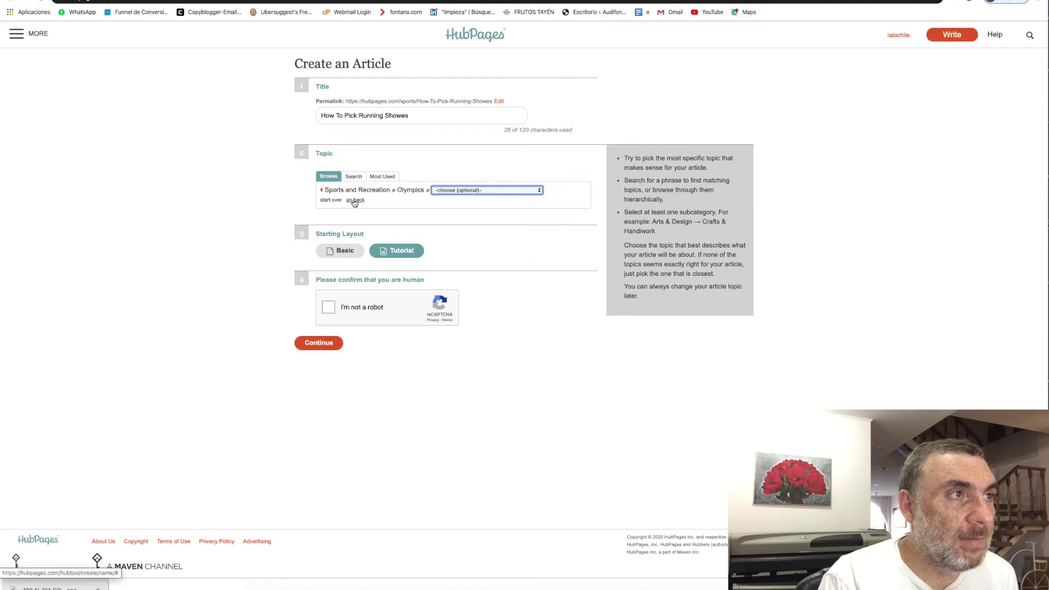
pyautogui.click(355, 200)
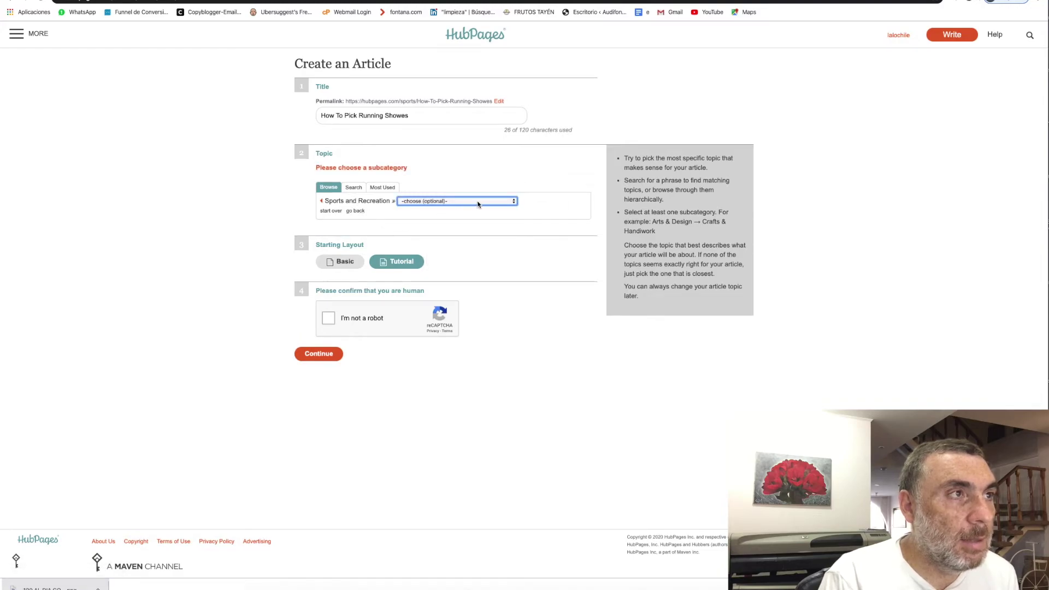
# Complete the article setup with the Green Sporting Goods subcategory, Basic starting layout and human confirmation, and continue to the editor.
pyautogui.click(486, 203)
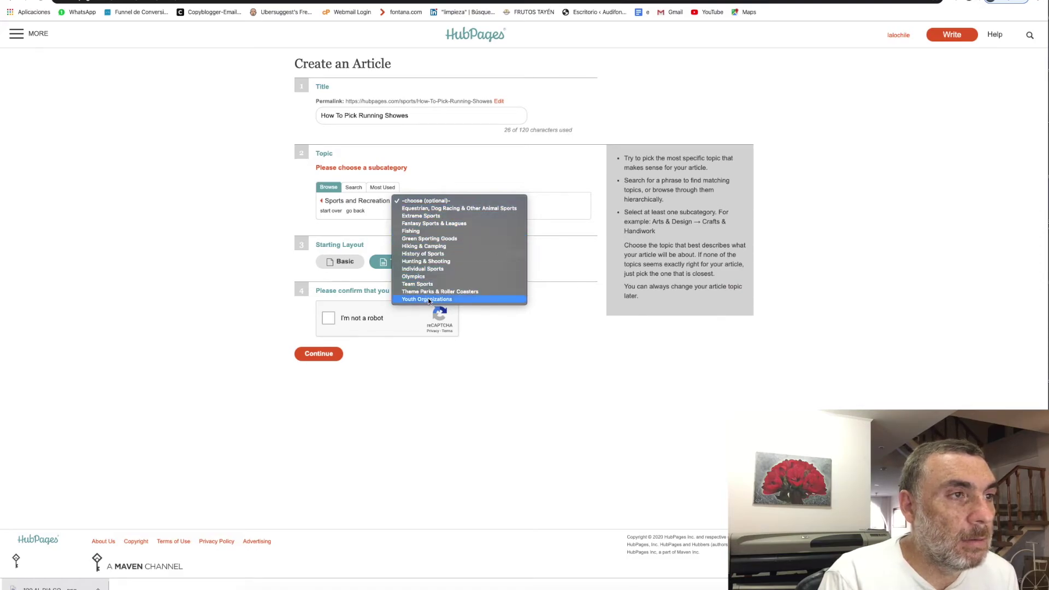
pyautogui.click(435, 240)
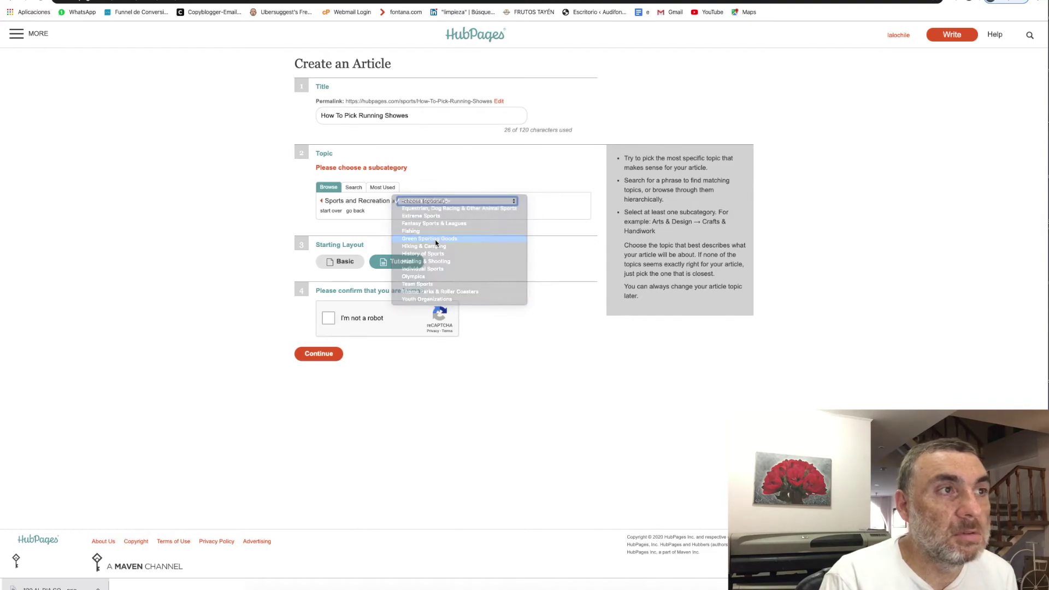
pyautogui.click(344, 255)
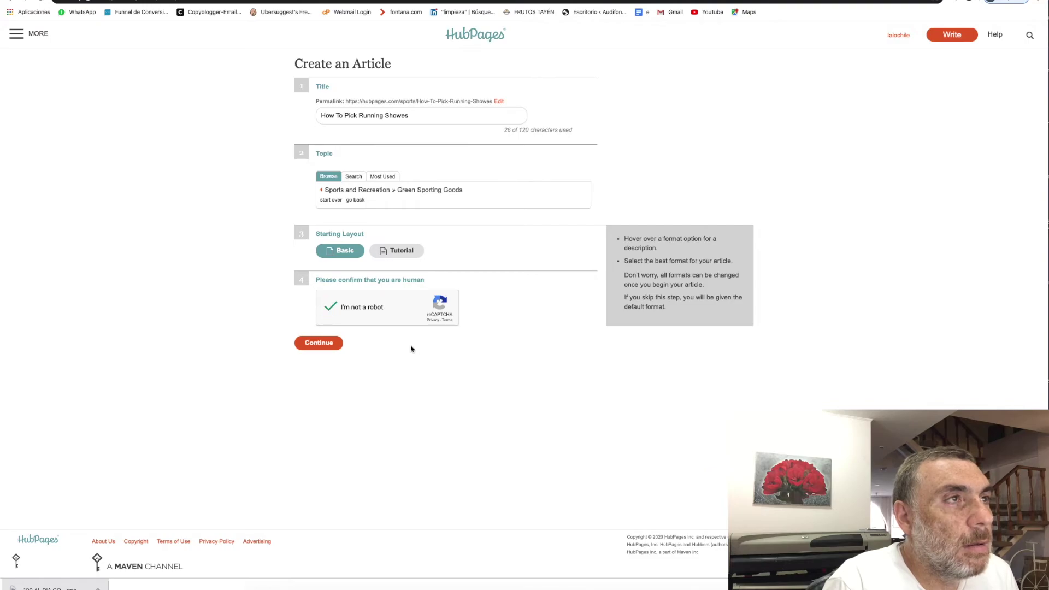
pyautogui.click(326, 344)
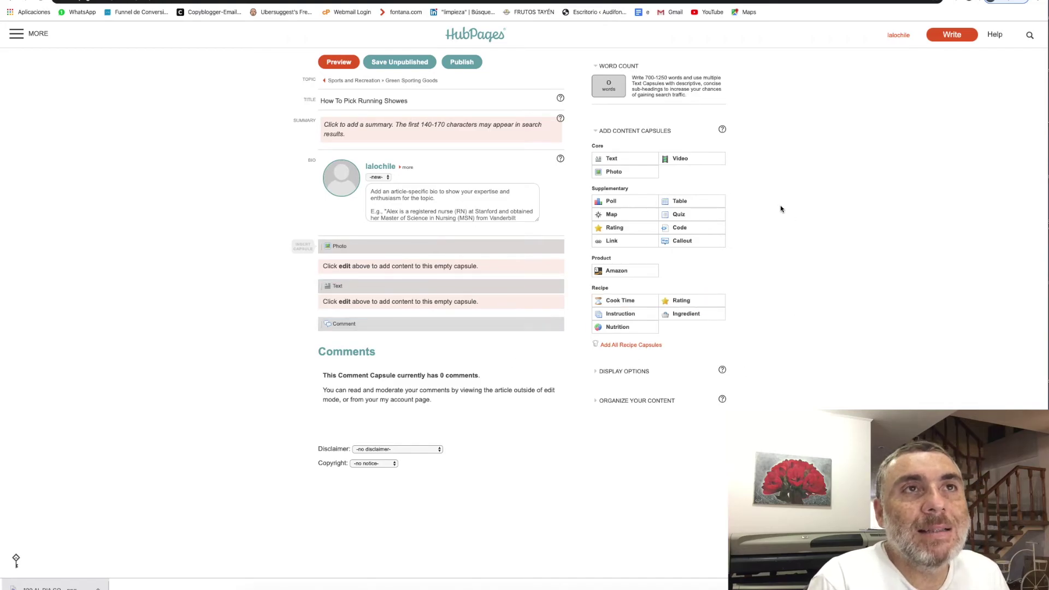
pyautogui.hotkey('ctrl', 'Tab')
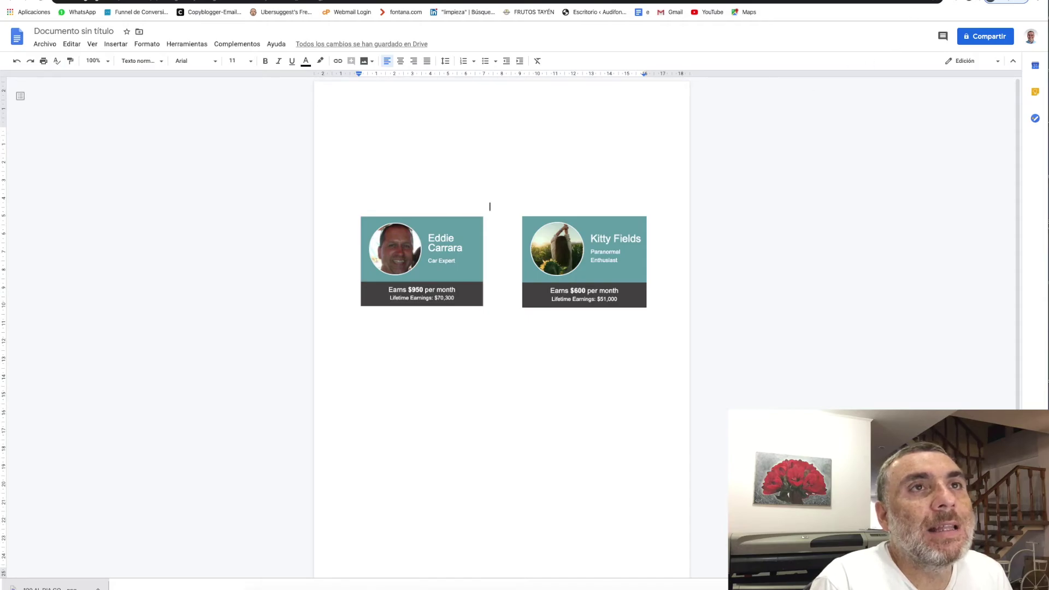
pyautogui.hotkey('ctrl', 'shift', 'Tab')
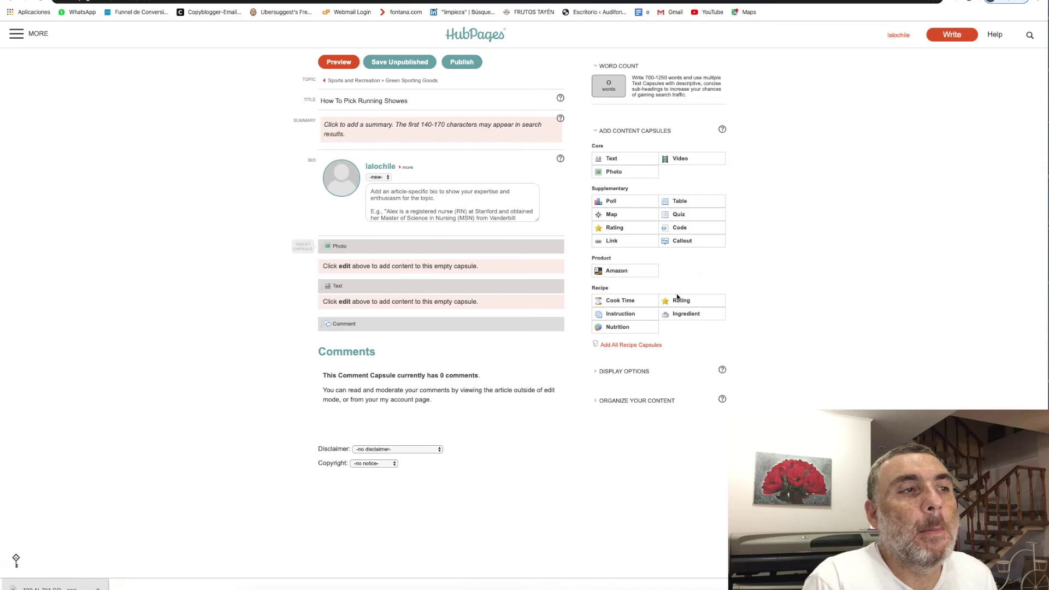
# Add an Amazon product capsule to the article and set its disclaimer to General.
pyautogui.click(630, 272)
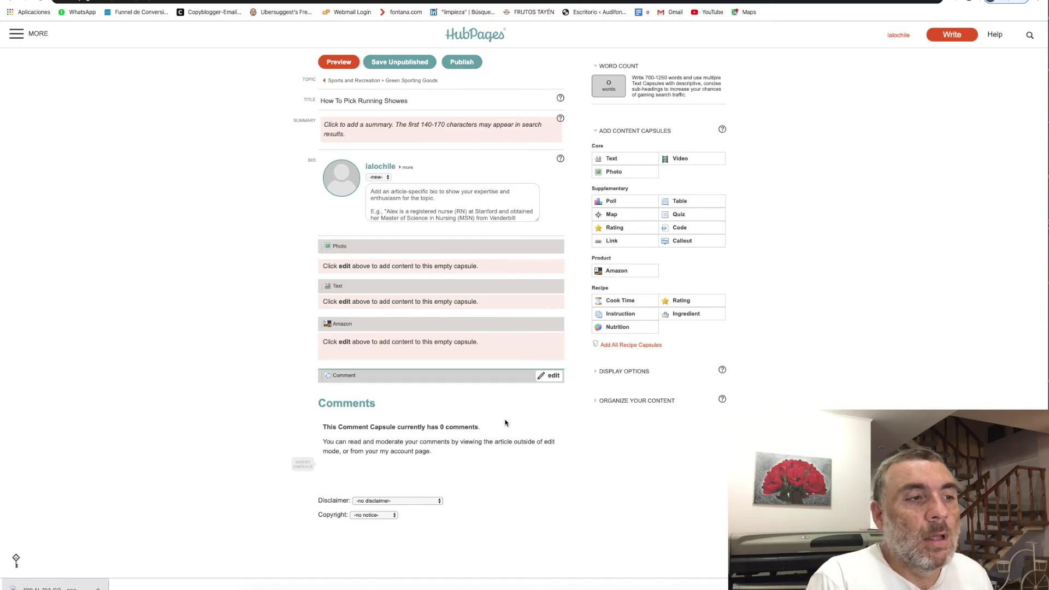
pyautogui.click(421, 501)
pyautogui.click(377, 516)
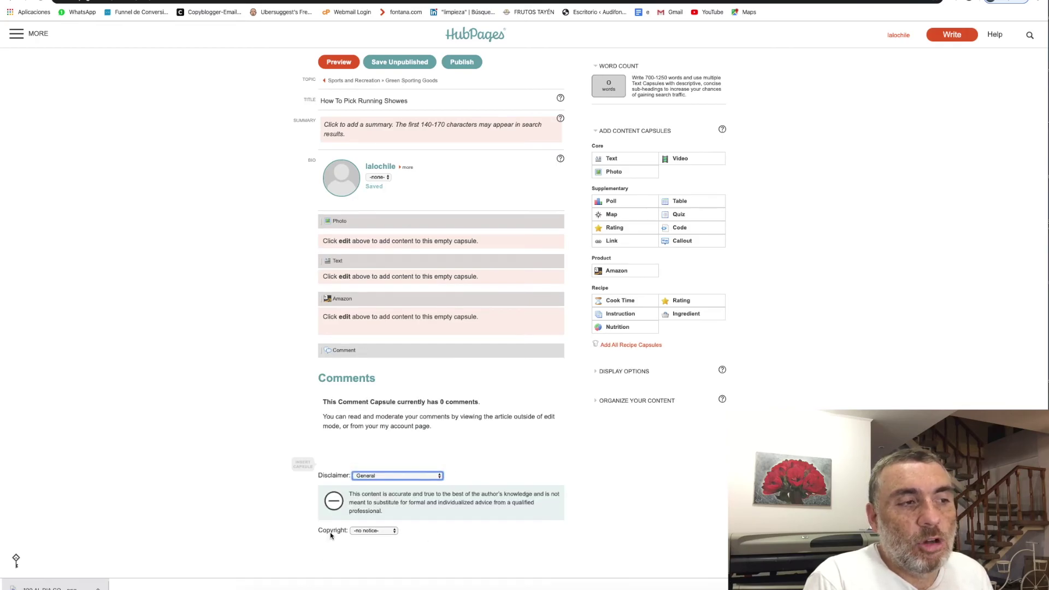
pyautogui.scroll(-3, 700, 475)
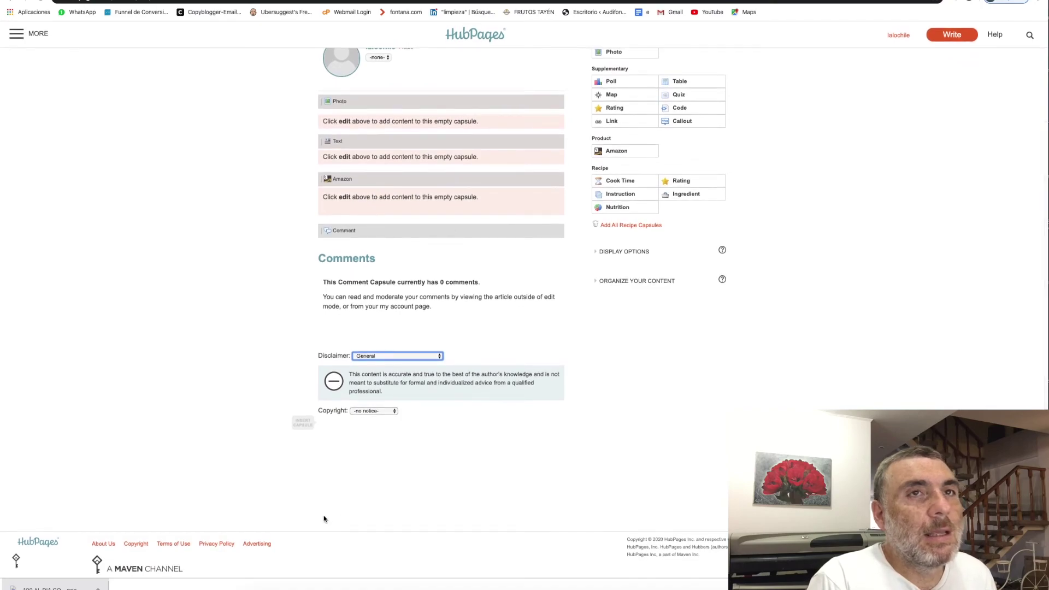
pyautogui.scroll(3, 736, 319)
pyautogui.scroll(1, 735, 319)
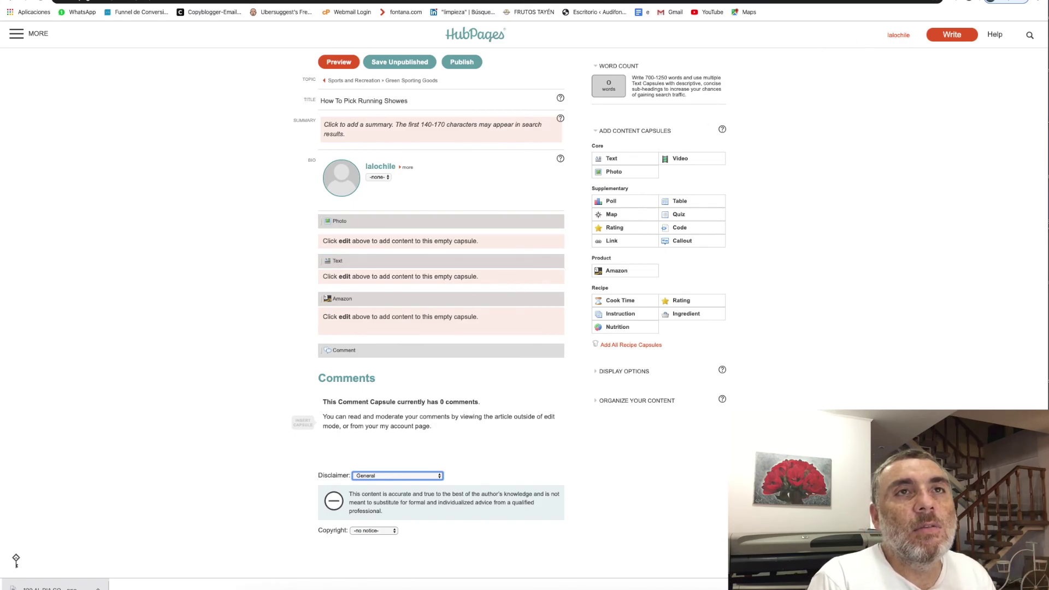
# Look through the open keyword research, running shoe article and HubPages reference pages, and return to the Google search page.
pyautogui.click(911, 3)
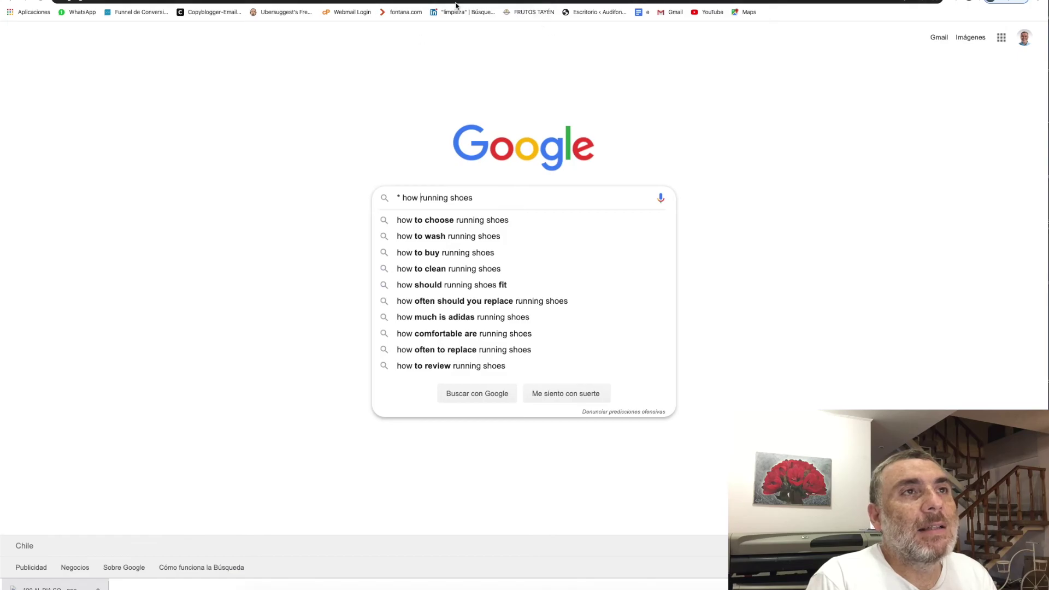
pyautogui.hotkey('ctrl', 'Tab')
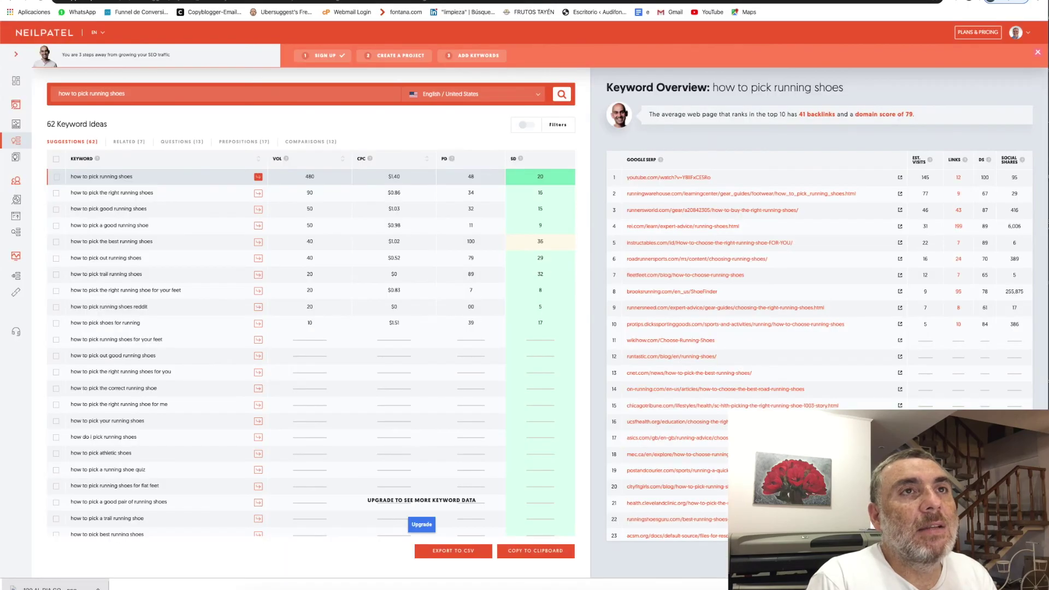
pyautogui.hotkey('ctrl', 'Tab')
pyautogui.hotkey('ctrl', 'Tab')
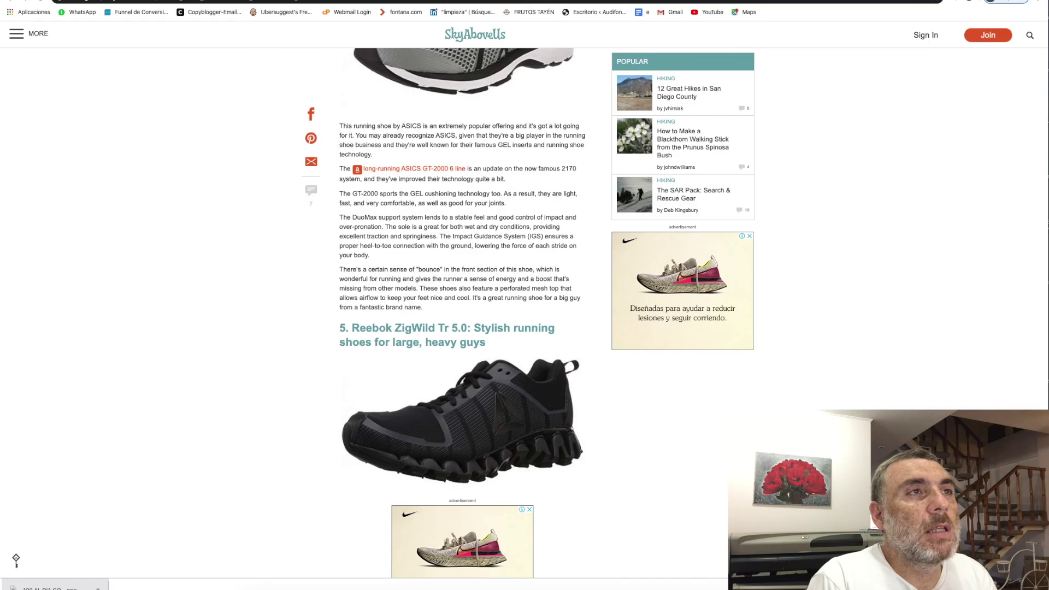
pyautogui.hotkey('ctrl', 'Tab')
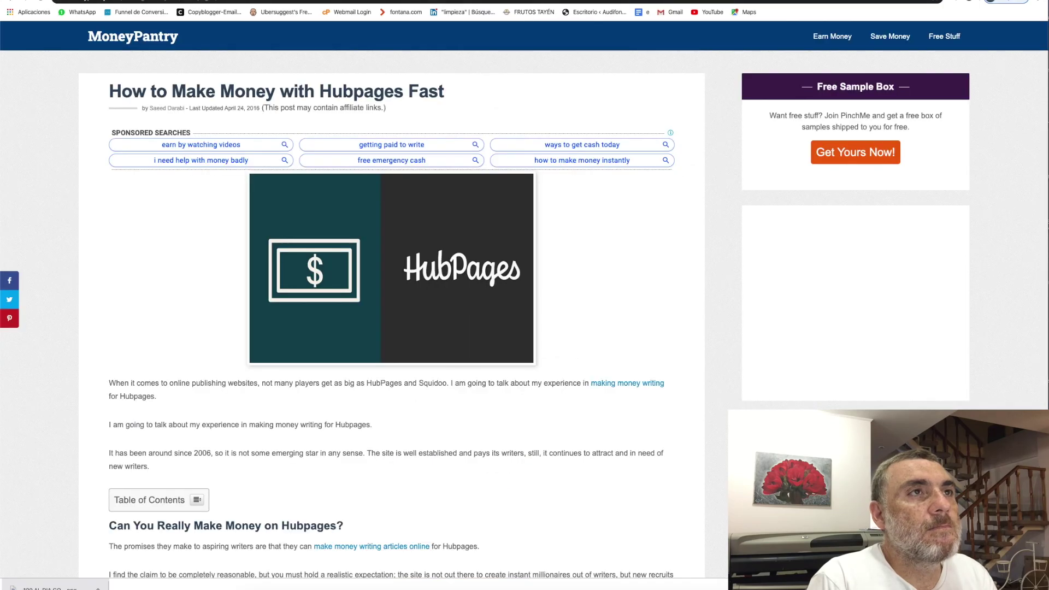
pyautogui.hotkey('ctrl', 'Tab')
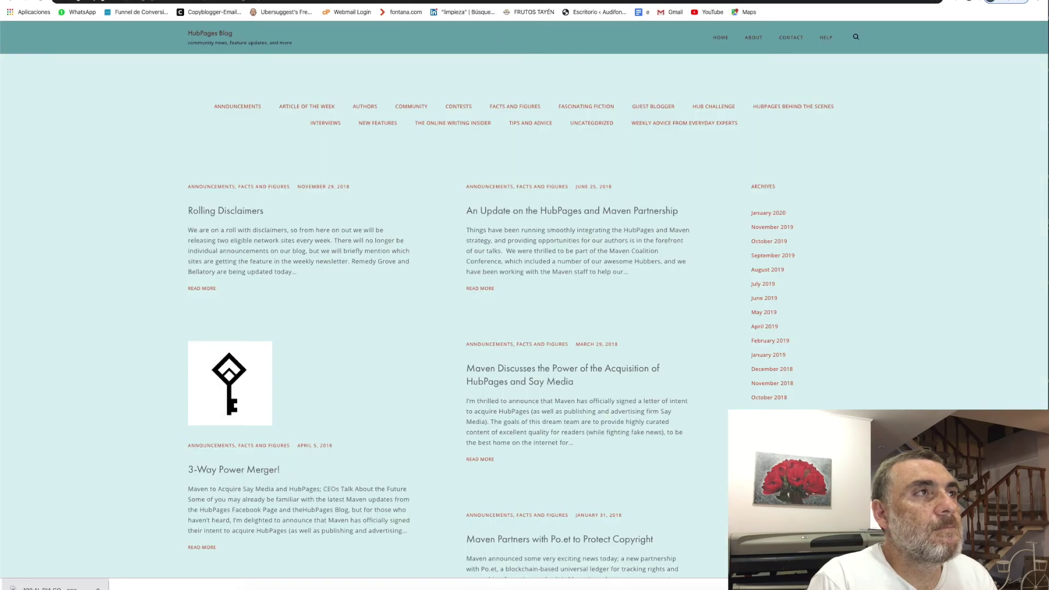
pyautogui.hotkey('ctrl', 'Tab')
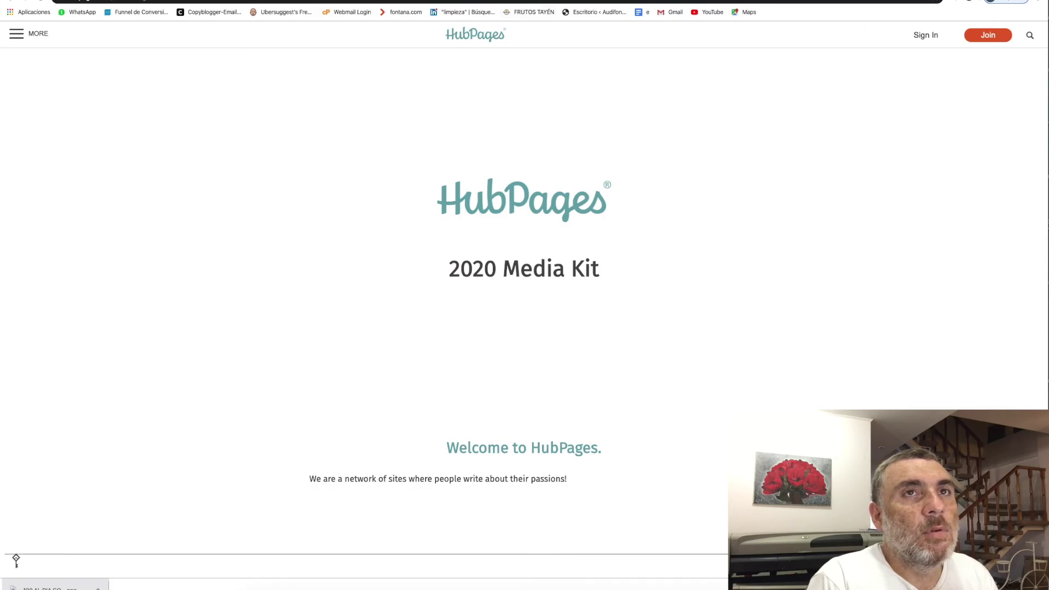
pyautogui.hotkey('ctrl', 'Tab')
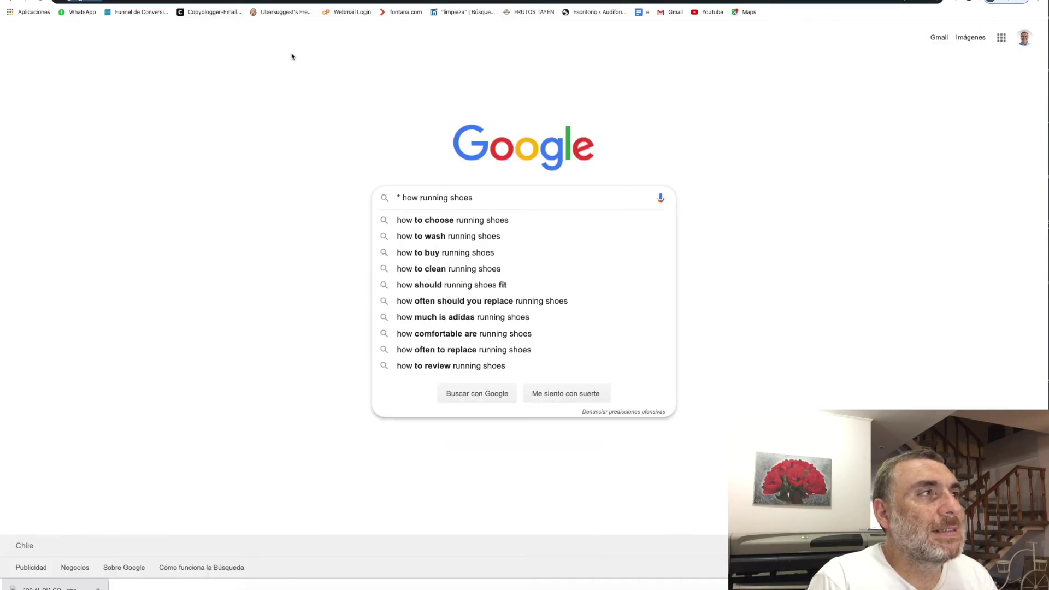
# Search Google for site:hubpages.com "how to pick running shoes" and look over the results for competing HubPages articles.
pyautogui.press('super+l')
pyautogui.write('si')
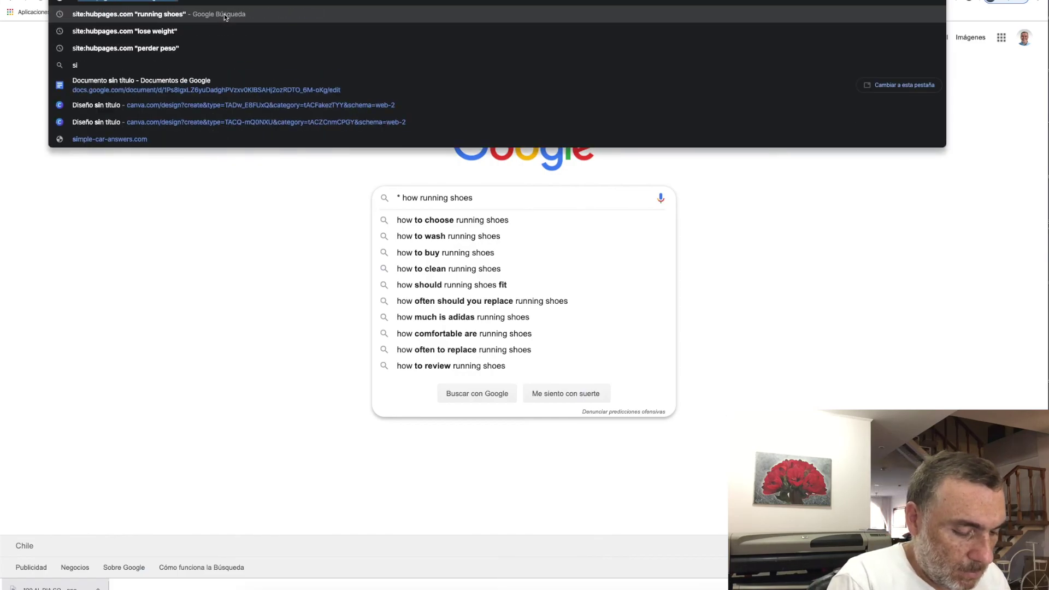
pyautogui.write('te:')
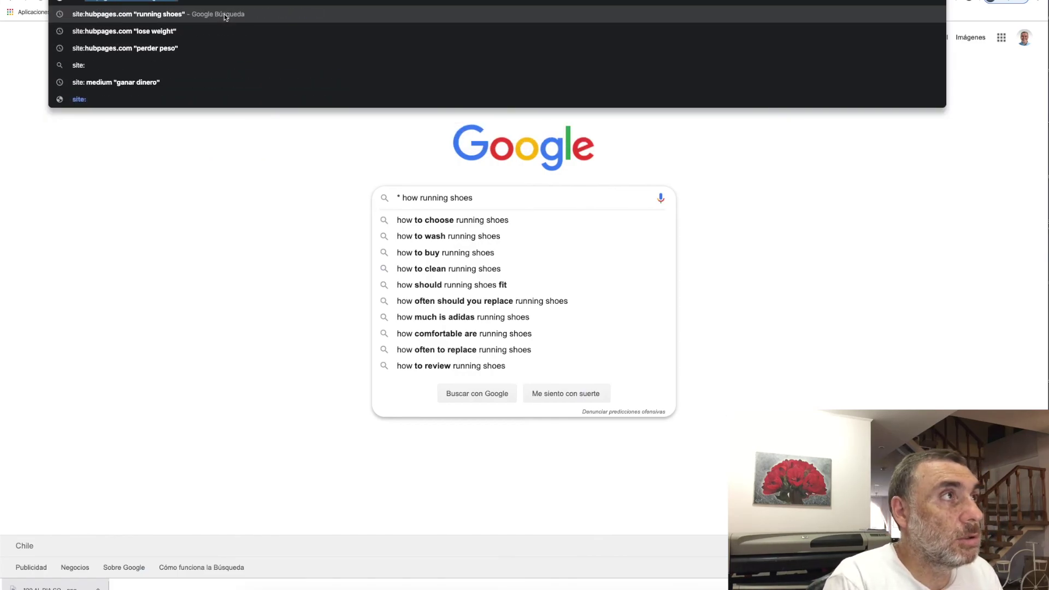
pyautogui.write('h')
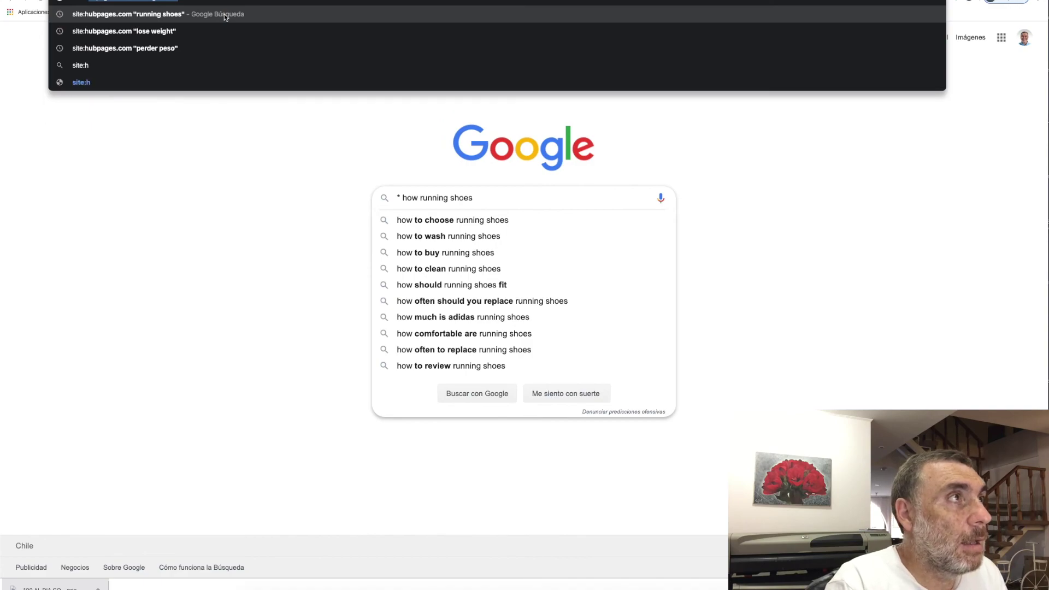
pyautogui.press('Right')
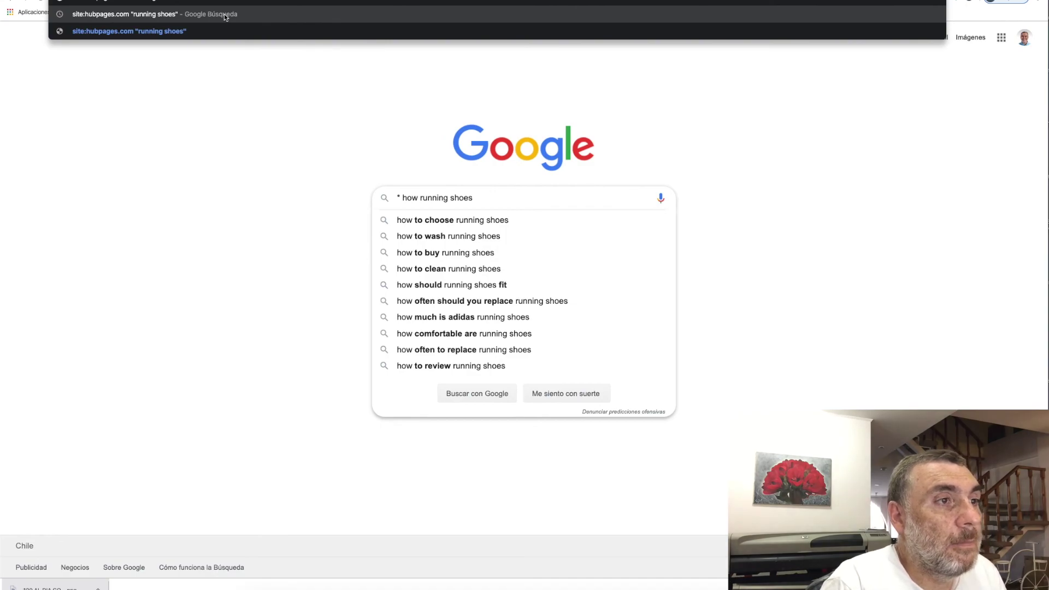
pyautogui.press('BackSpace')
pyautogui.press('BackSpace')
pyautogui.press('BackSpace')
pyautogui.press('BackSpace')
pyautogui.press('BackSpace')
pyautogui.press('BackSpace')
pyautogui.press('BackSpace')
pyautogui.press('BackSpace')
pyautogui.press('BackSpace')
pyautogui.press('BackSpace')
pyautogui.press('BackSpace')
pyautogui.press('BackSpace')
pyautogui.press('BackSpace')
pyautogui.write('how to pick ')
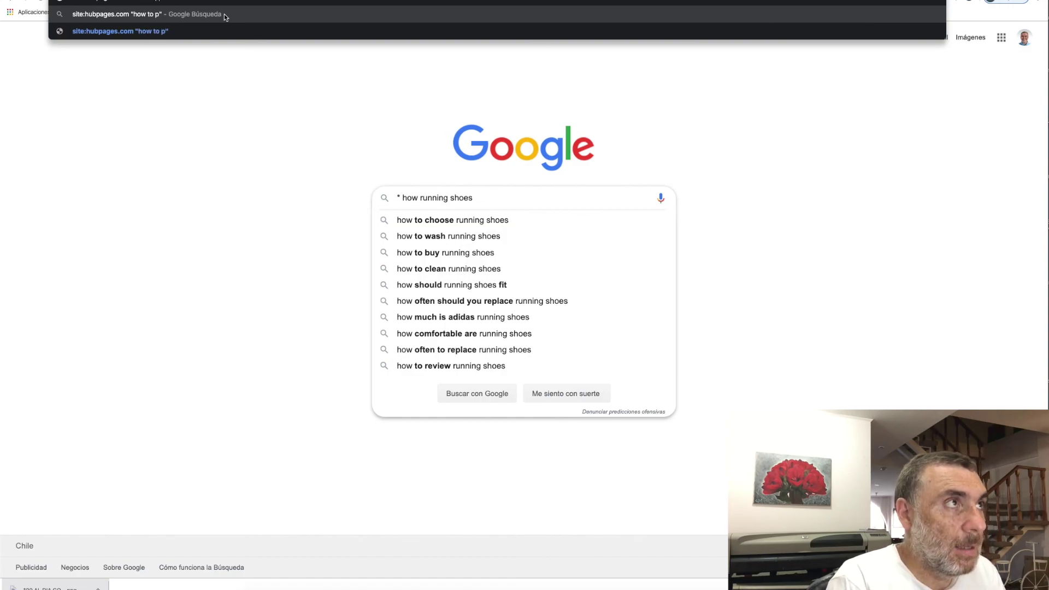
pyautogui.write('running shoe')
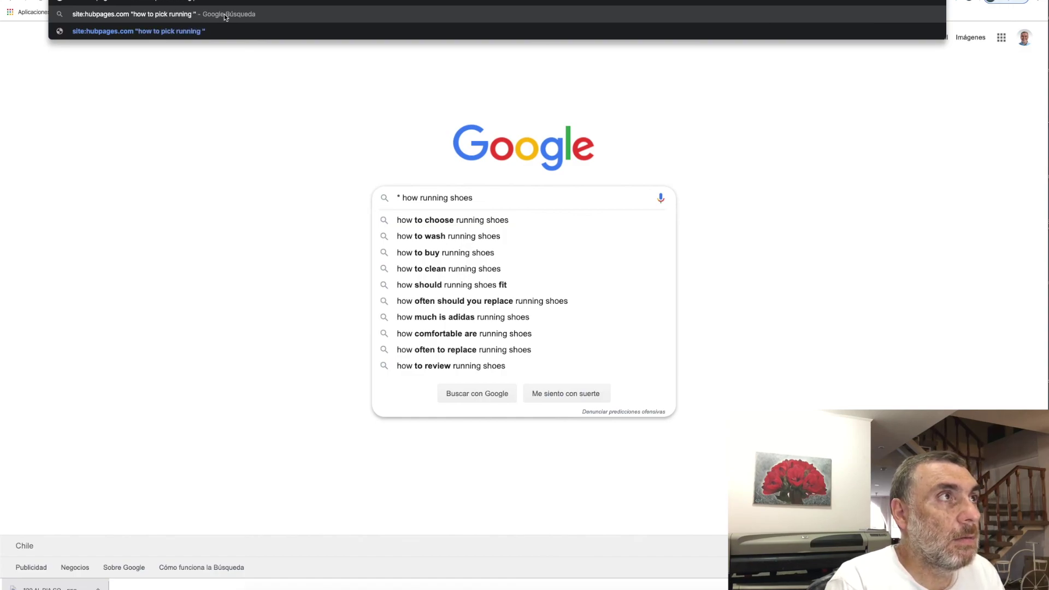
pyautogui.write('s')
pyautogui.press('Return')
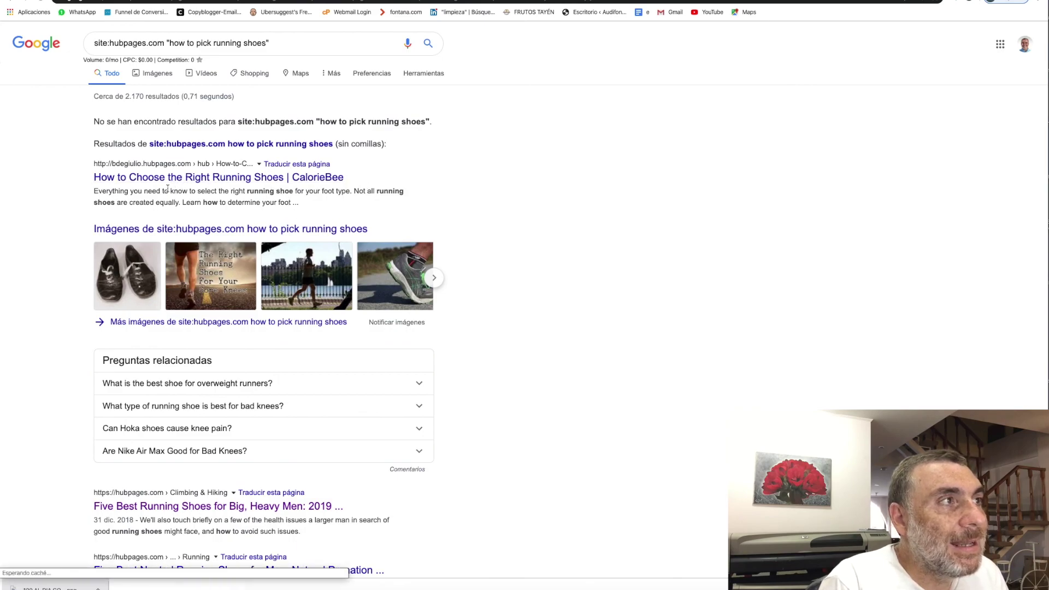
pyautogui.scroll(-3, 580, 280)
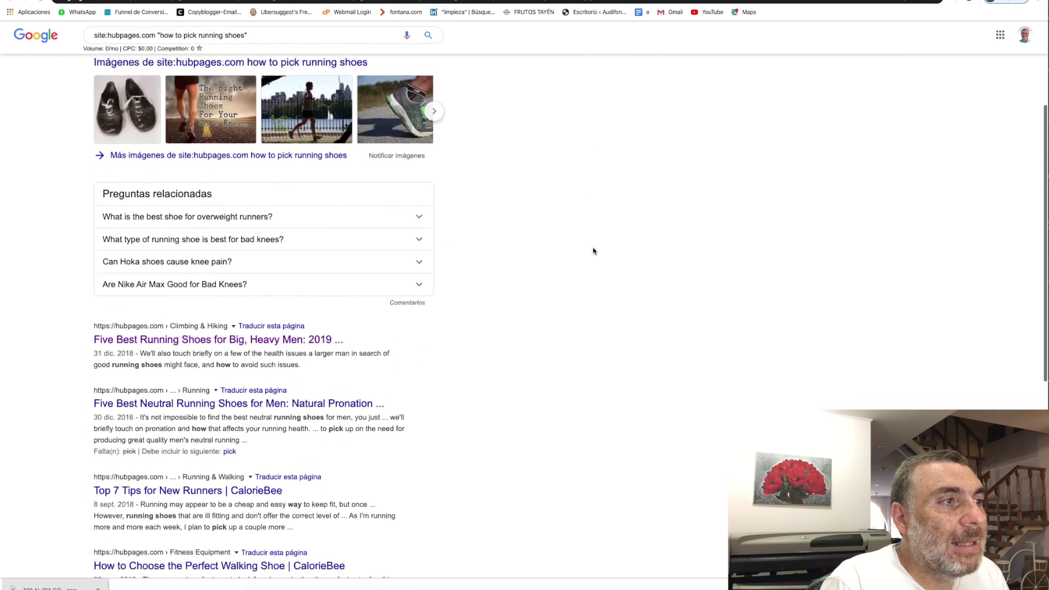
pyautogui.scroll(3, 480, 320)
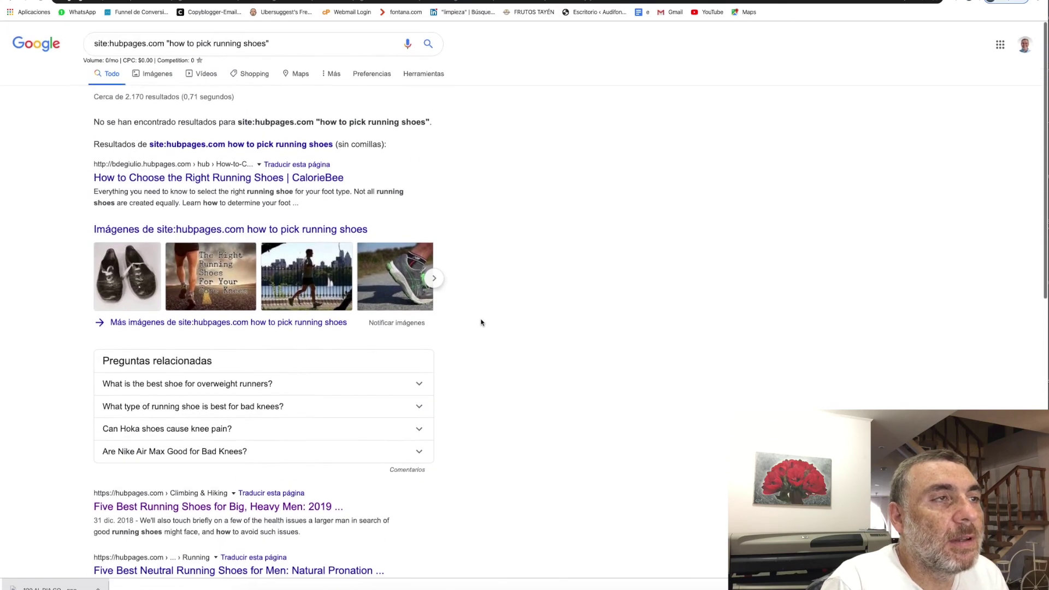